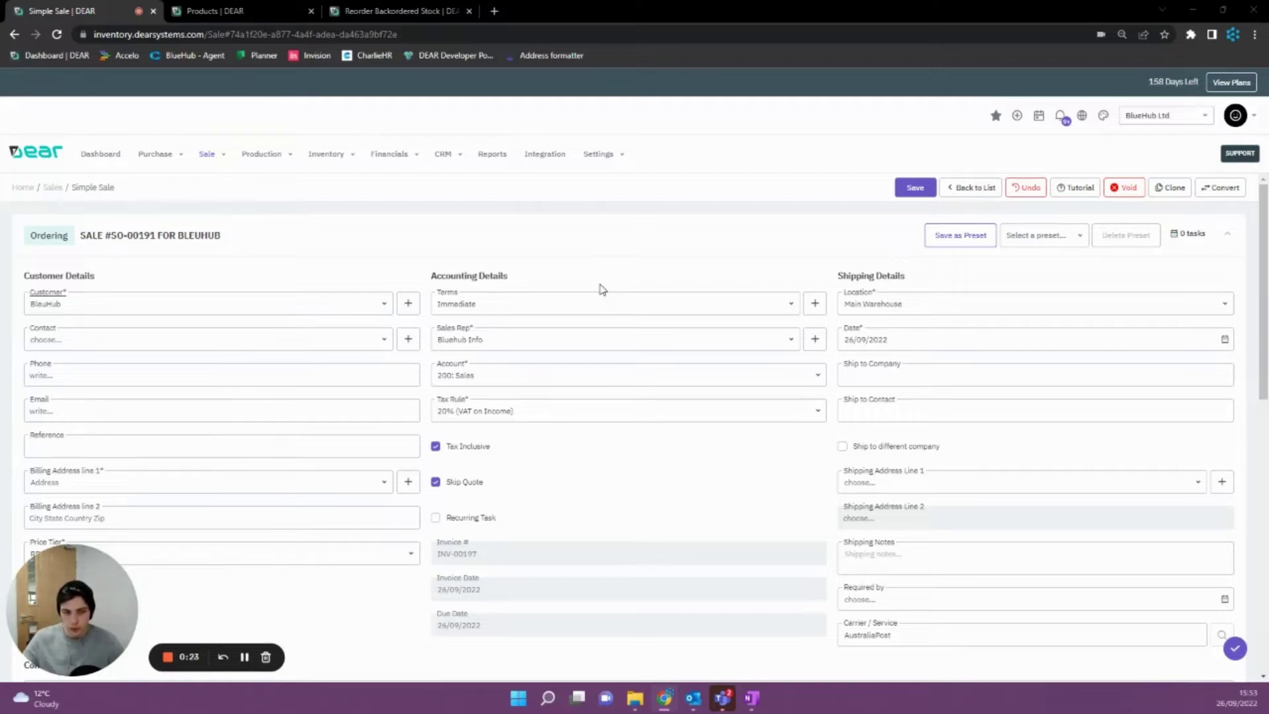
Scroll through the sale order and briefly select its title text to review it.
scroll(595, 281, "down", 2)
scroll(588, 285, "up", 2)
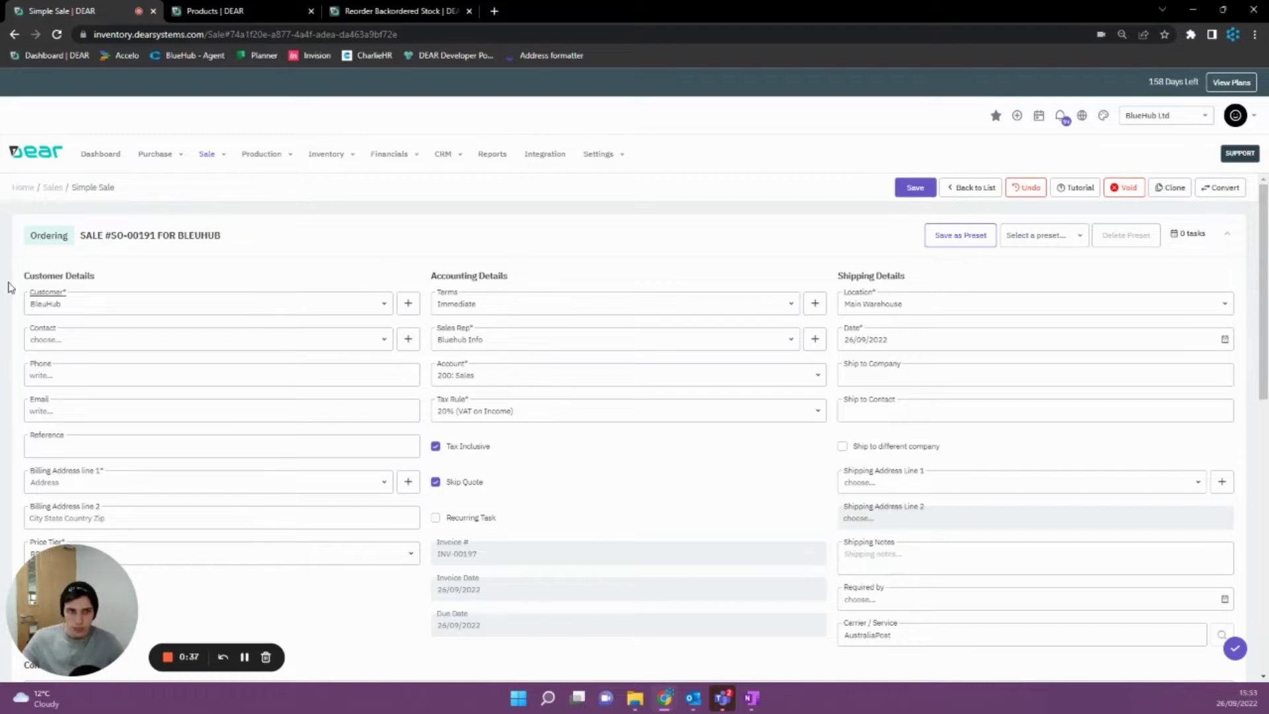
left_click_drag(233, 238, 87, 229)
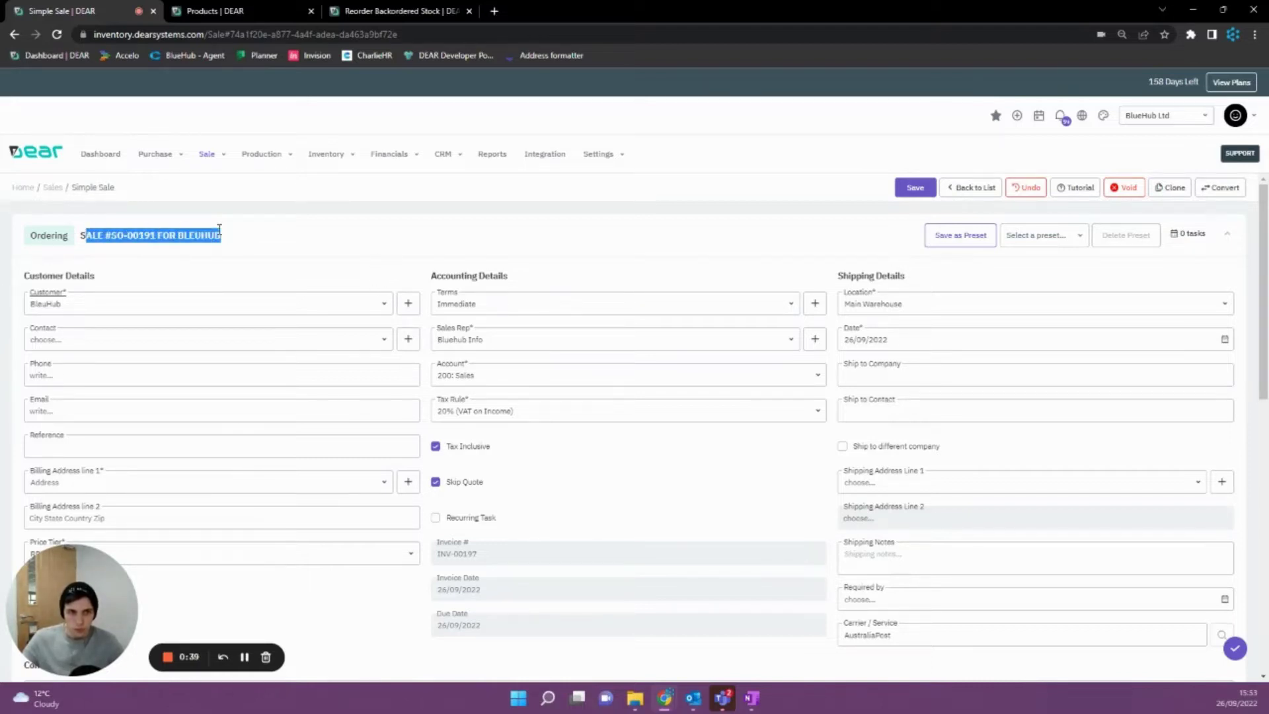
left_click(120, 310)
scroll(280, 335, "down", 10)
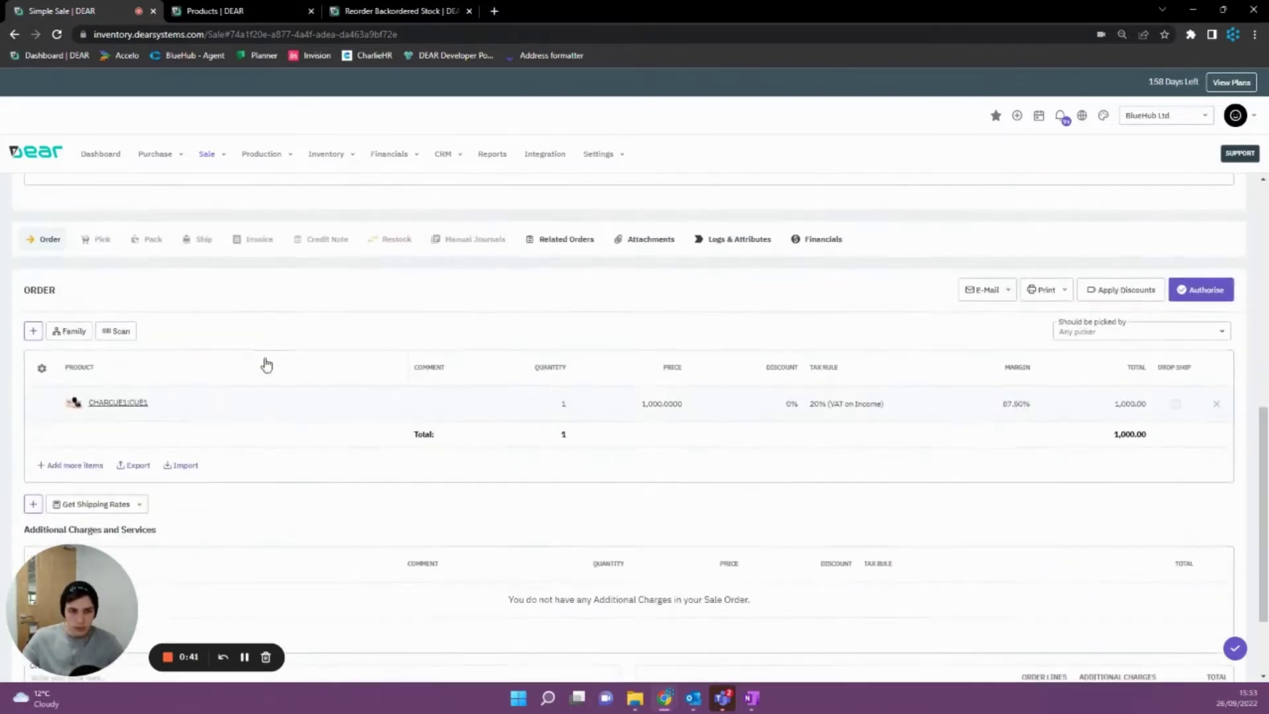
scroll(147, 399, "down", 2)
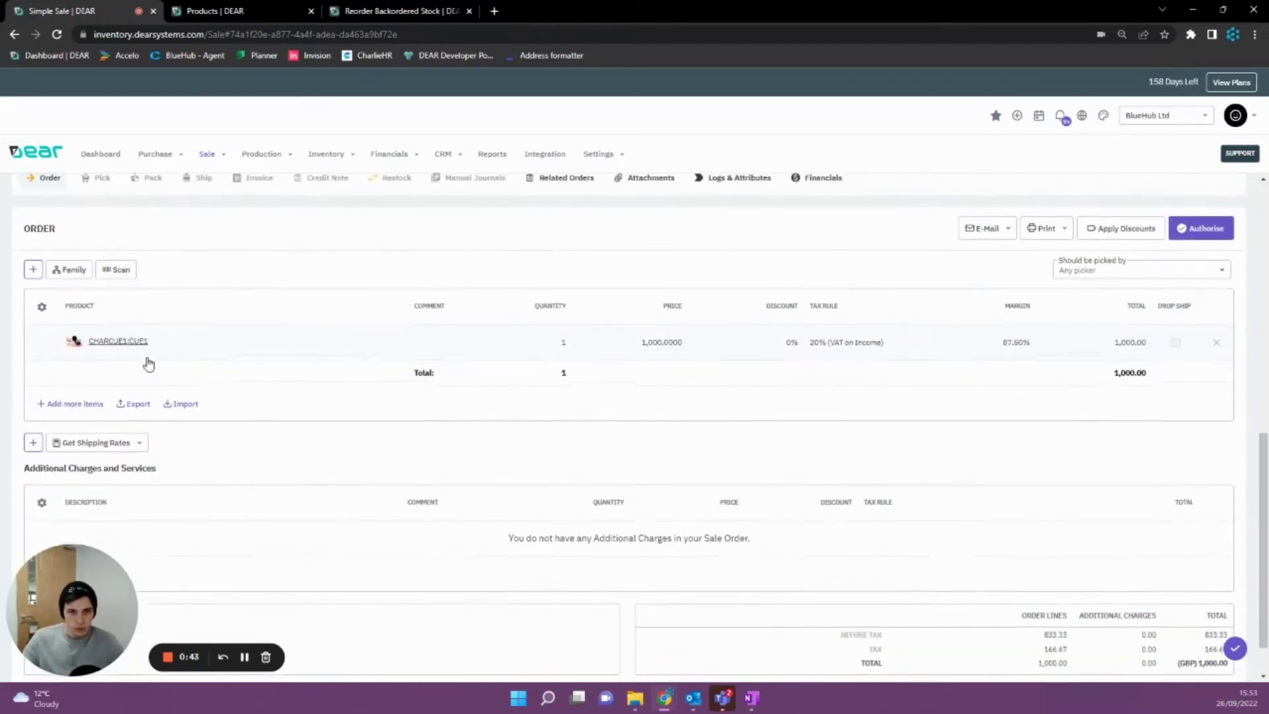
scroll(146, 363, "up", 2)
mouse_move(135, 405)
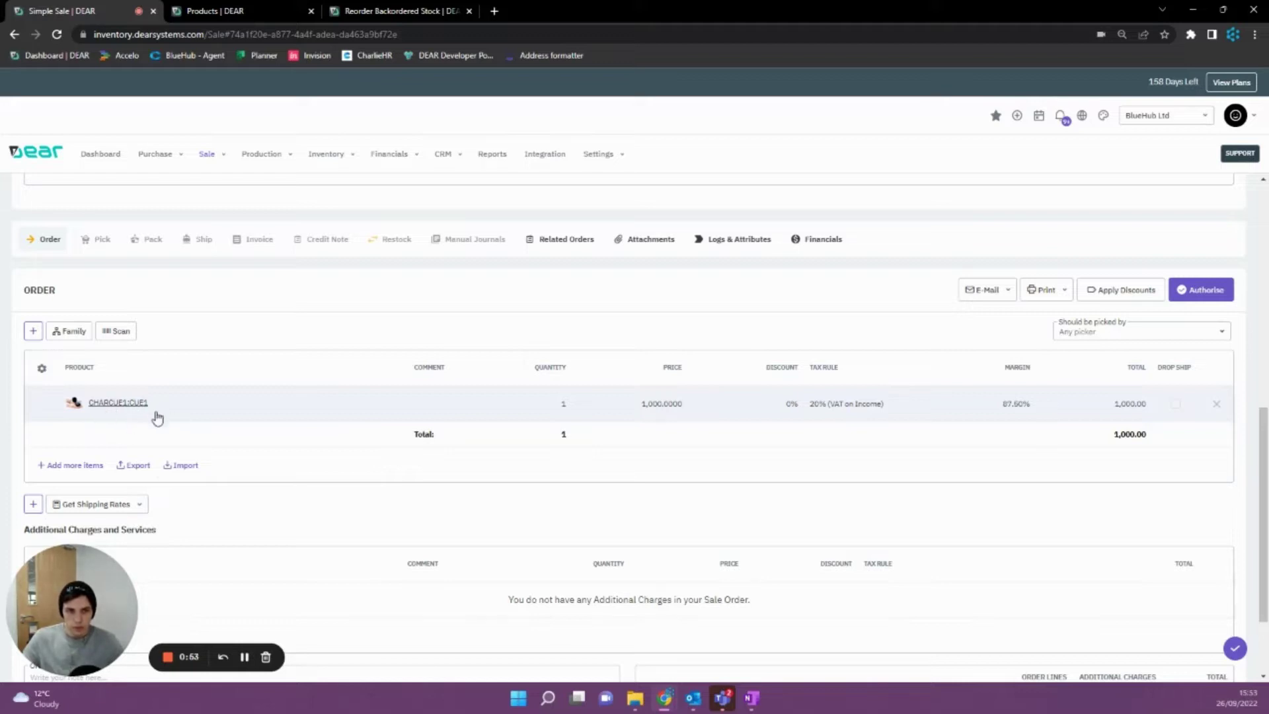
Change the CHARGE1:CUE1 line quantity to 3 and try authorising the sale with Allocate Stock.
left_click(552, 405)
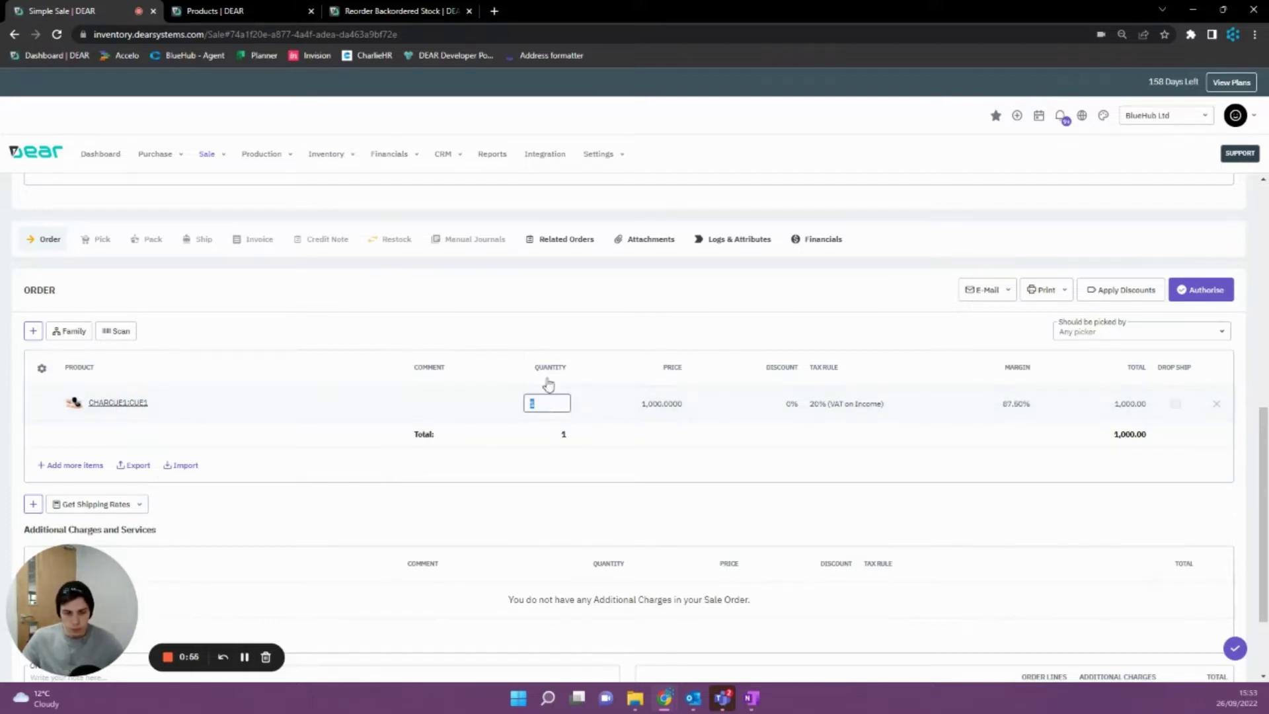
type("3")
key("Return")
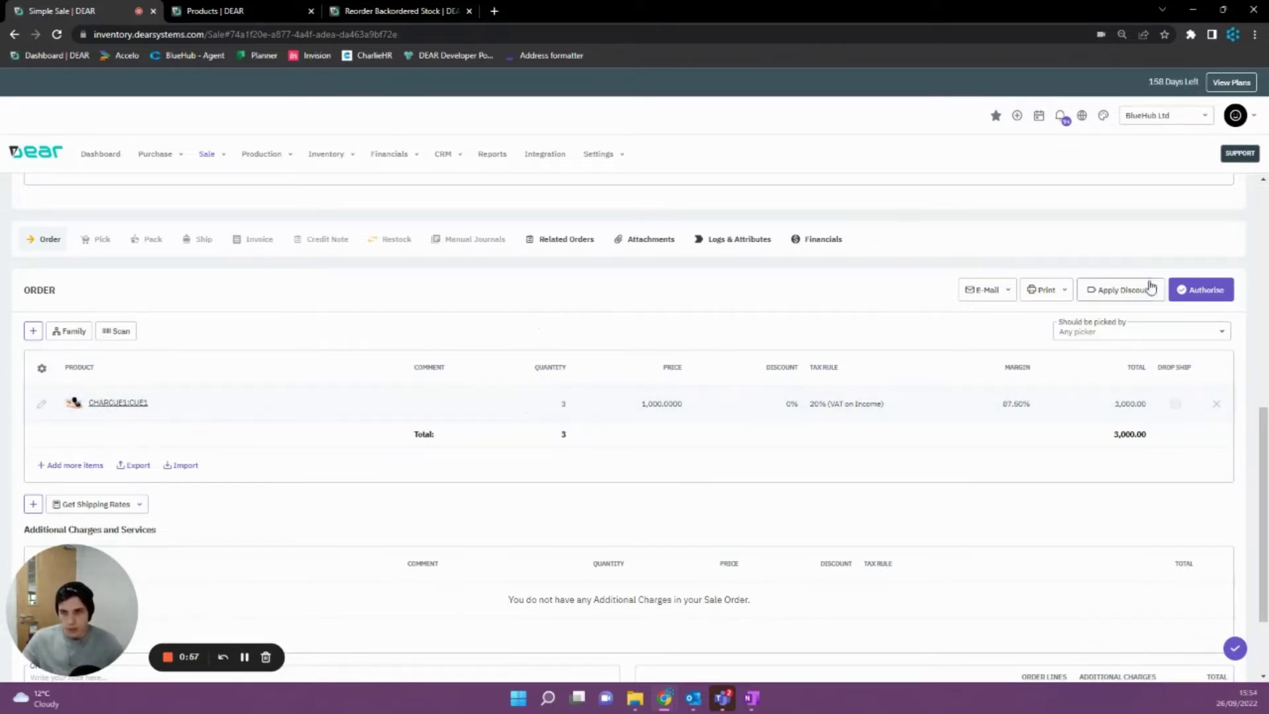
left_click(1202, 290)
left_click(1172, 318)
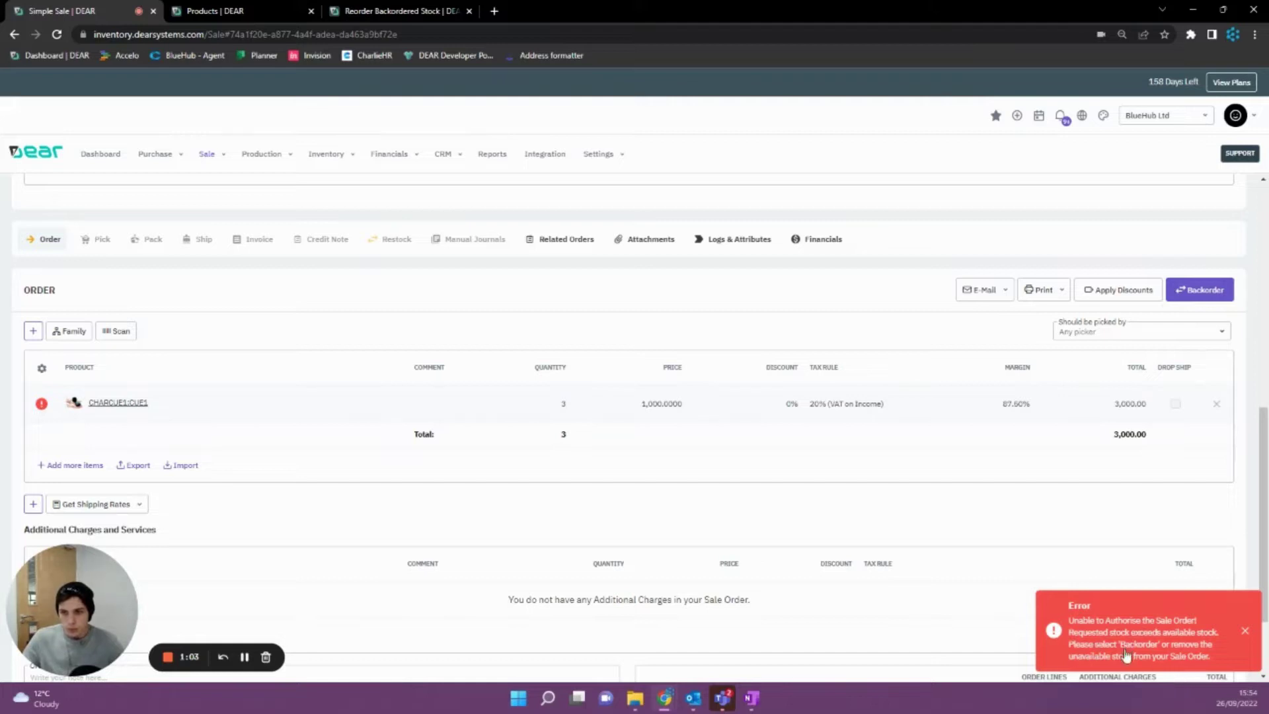
Backorder the unavailable stock and raise a purchase order from the sale.
left_click(1202, 288)
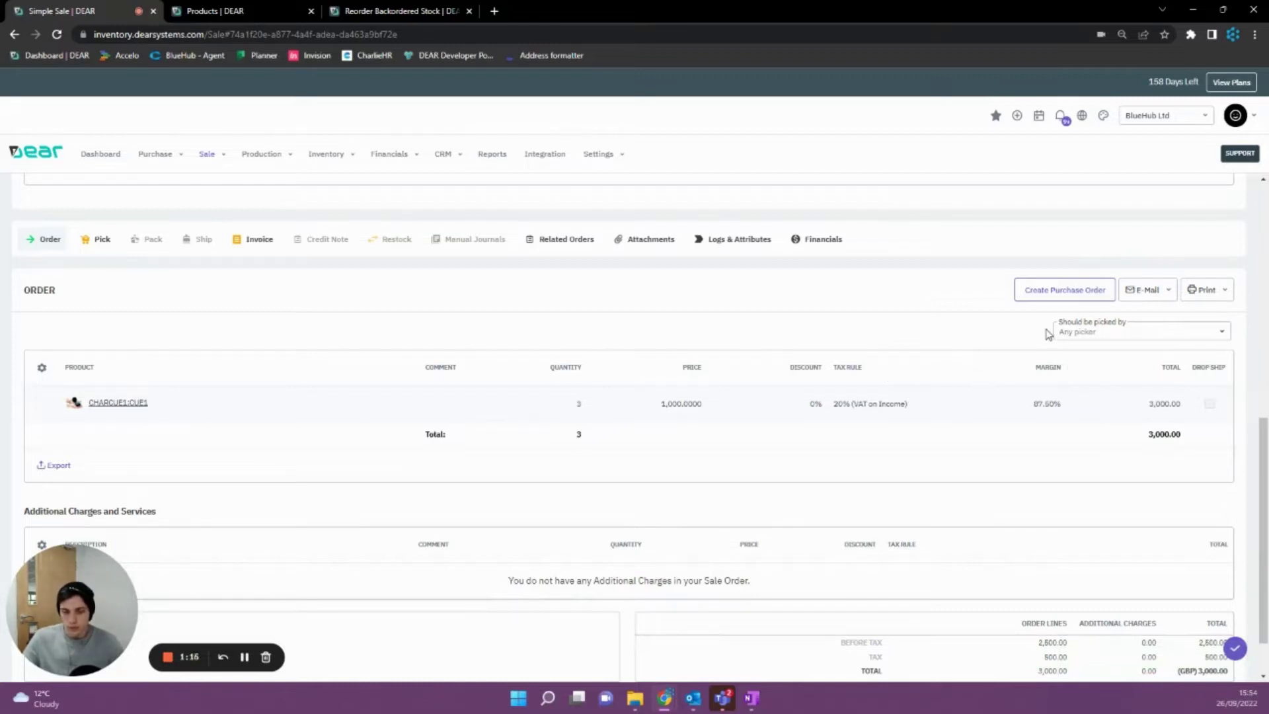
left_click(1065, 301)
left_click(1066, 291)
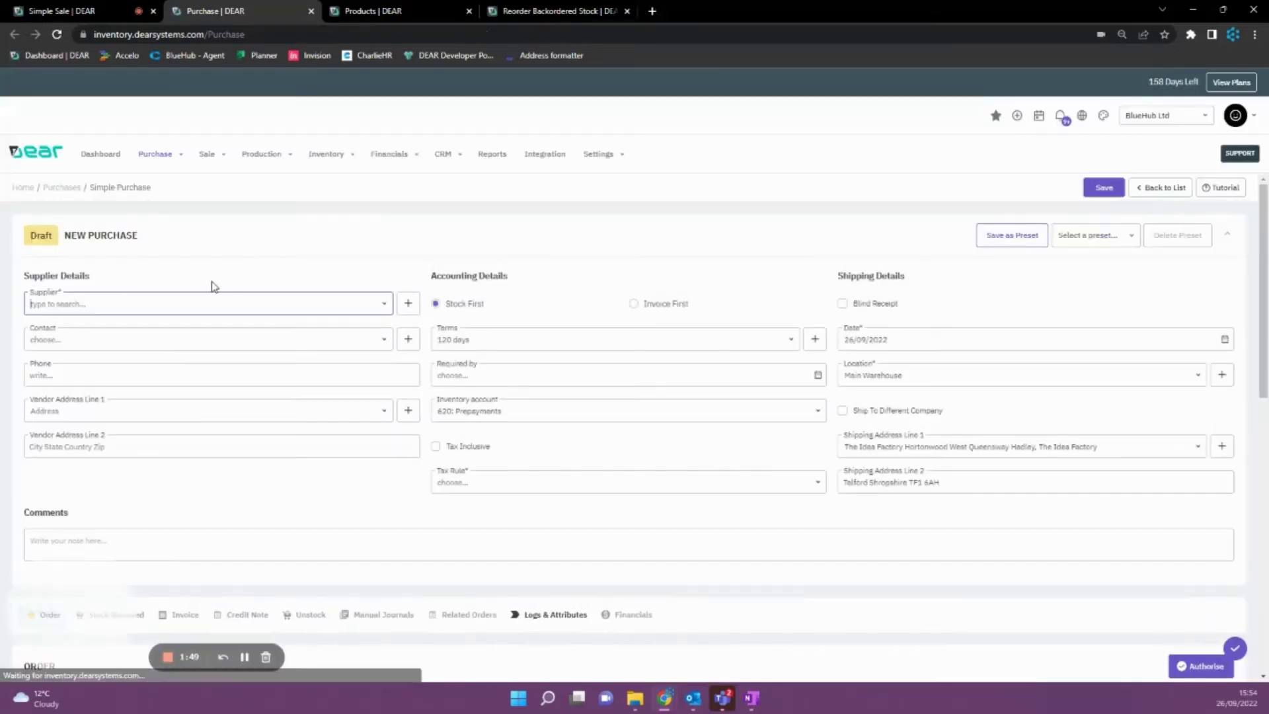
Choose Bayside Wholesale as the supplier on the new purchase.
scroll(447, 377, "down", 6)
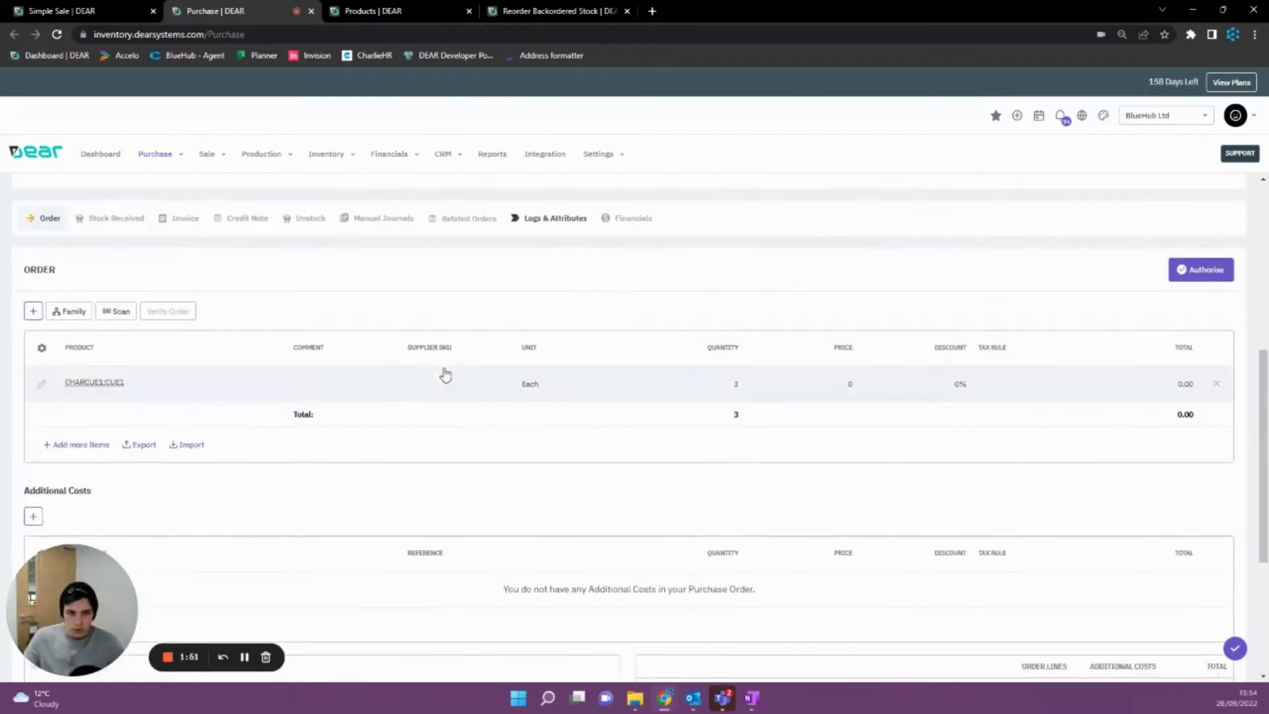
scroll(419, 334, "up", 6)
left_click(387, 303)
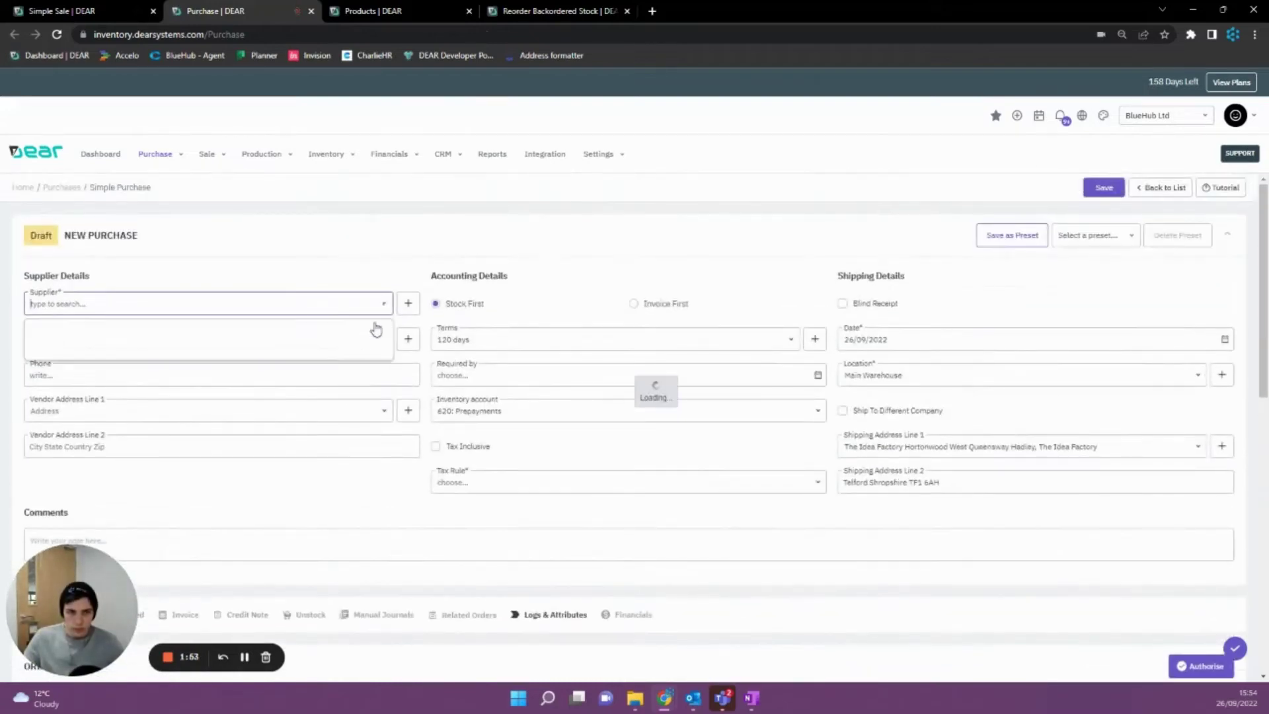
left_click(258, 377)
Price the CHARGE1:CUE1 line at 1.5 (total 4.50) and authorise the purchase order.
scroll(380, 342, "down", 10)
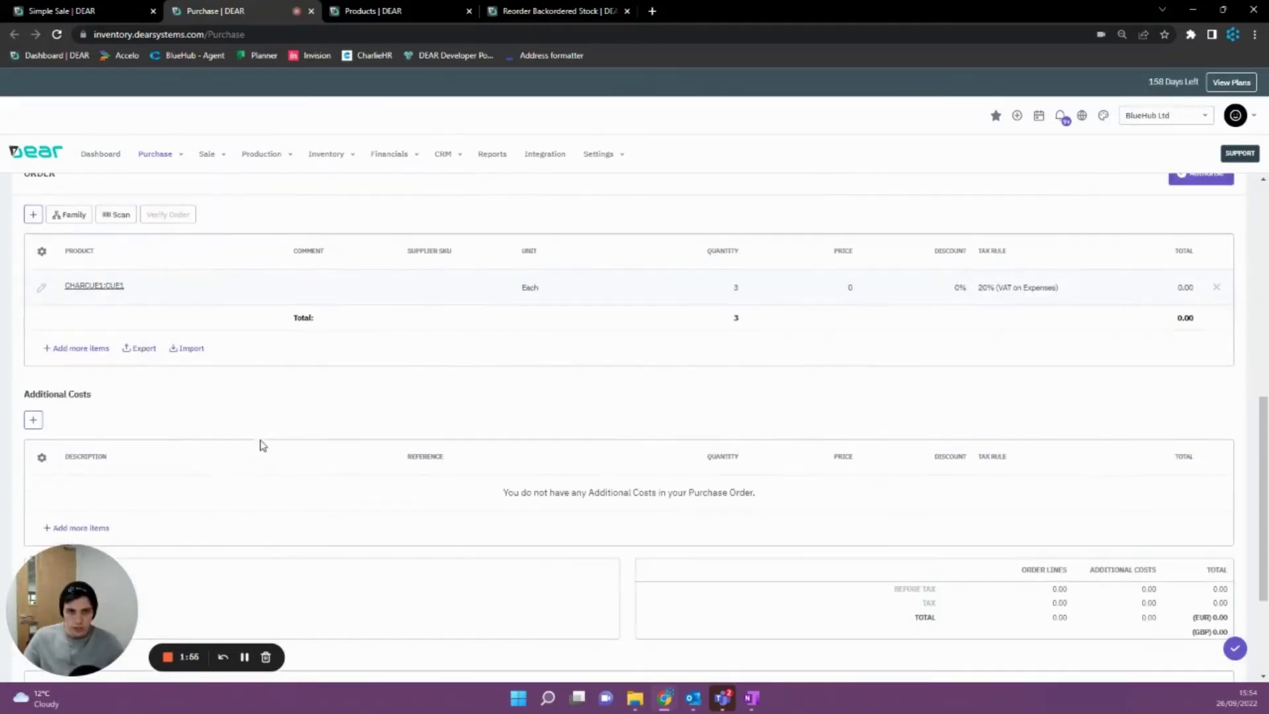
scroll(237, 332, "up", 10)
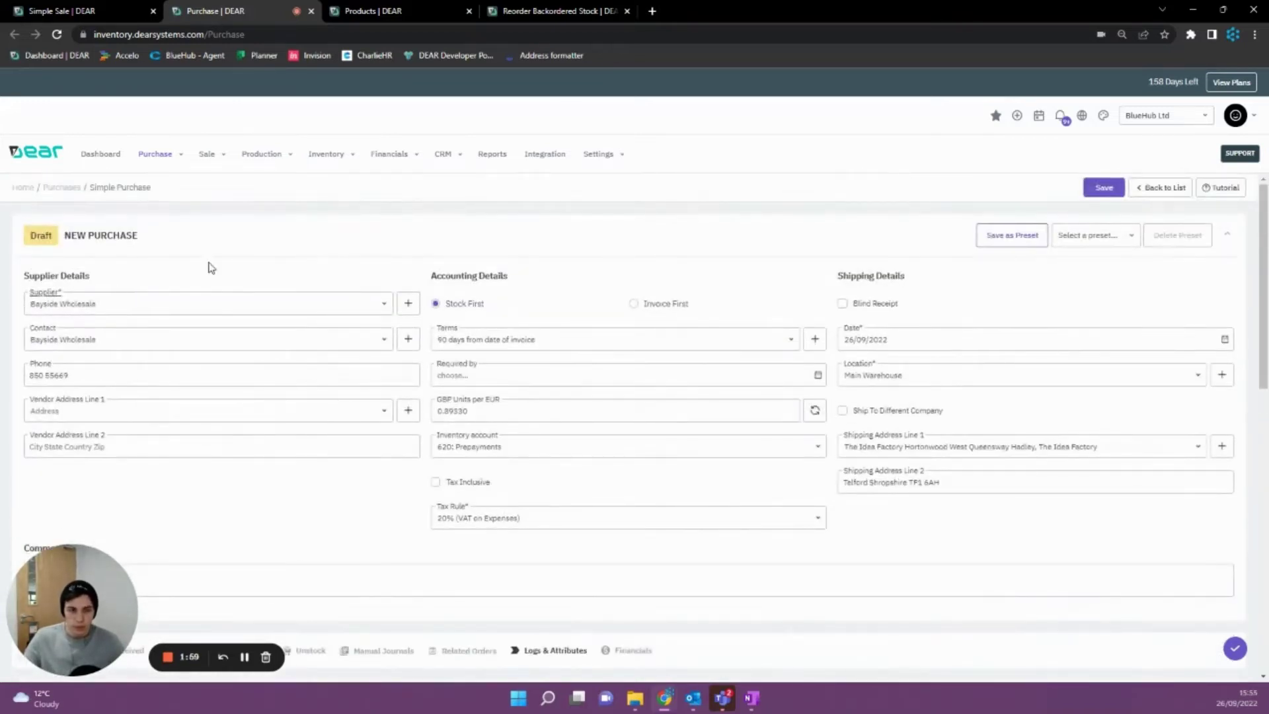
scroll(210, 267, "down", 8)
scroll(306, 329, "up", 2)
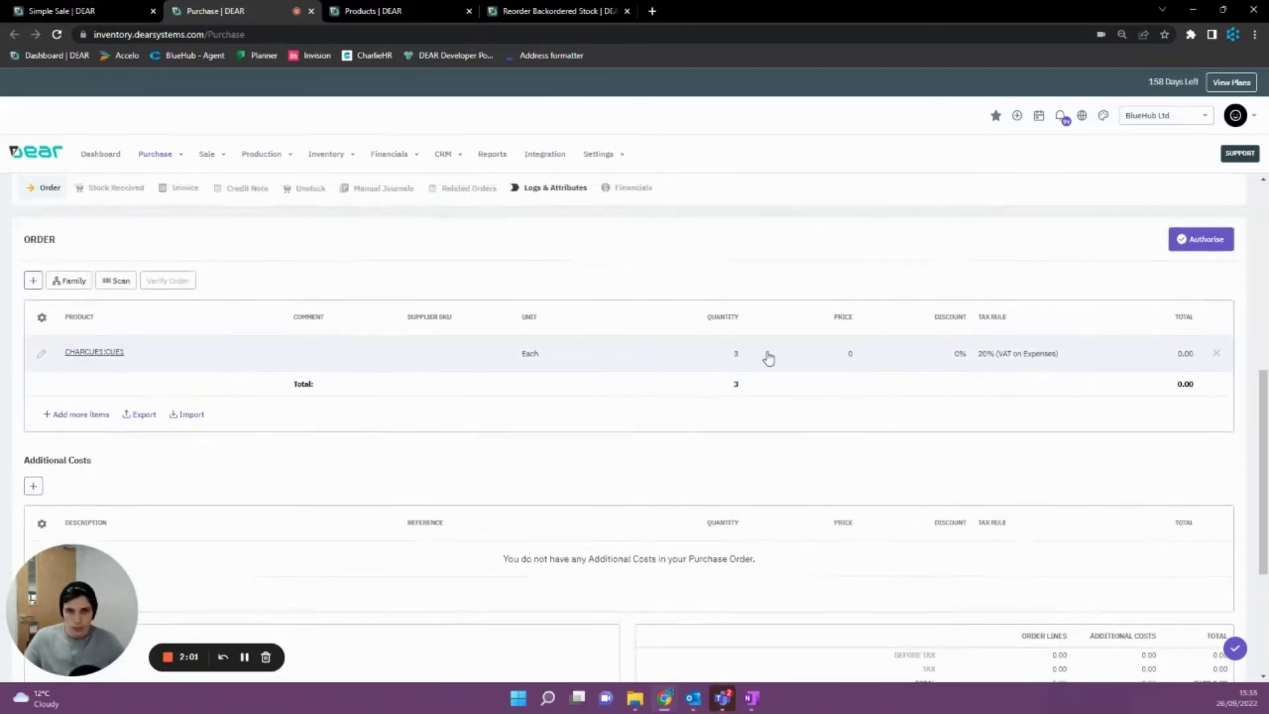
left_click(853, 355)
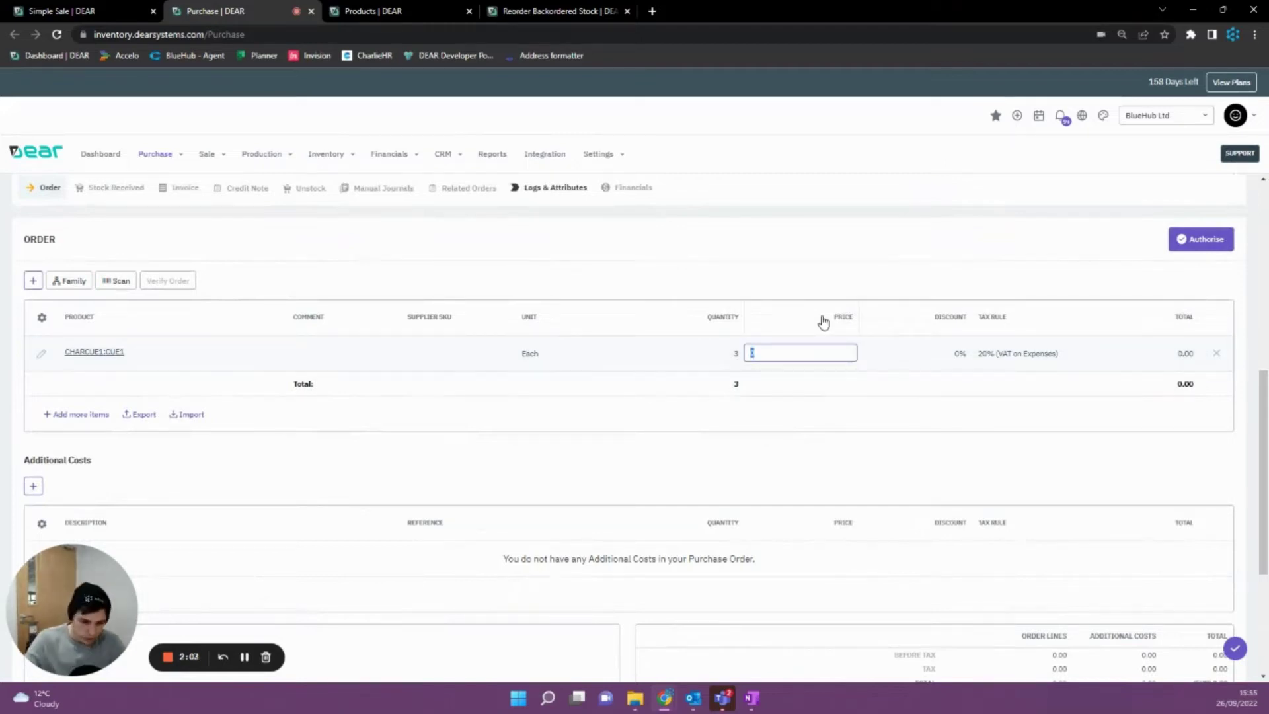
type("1.5")
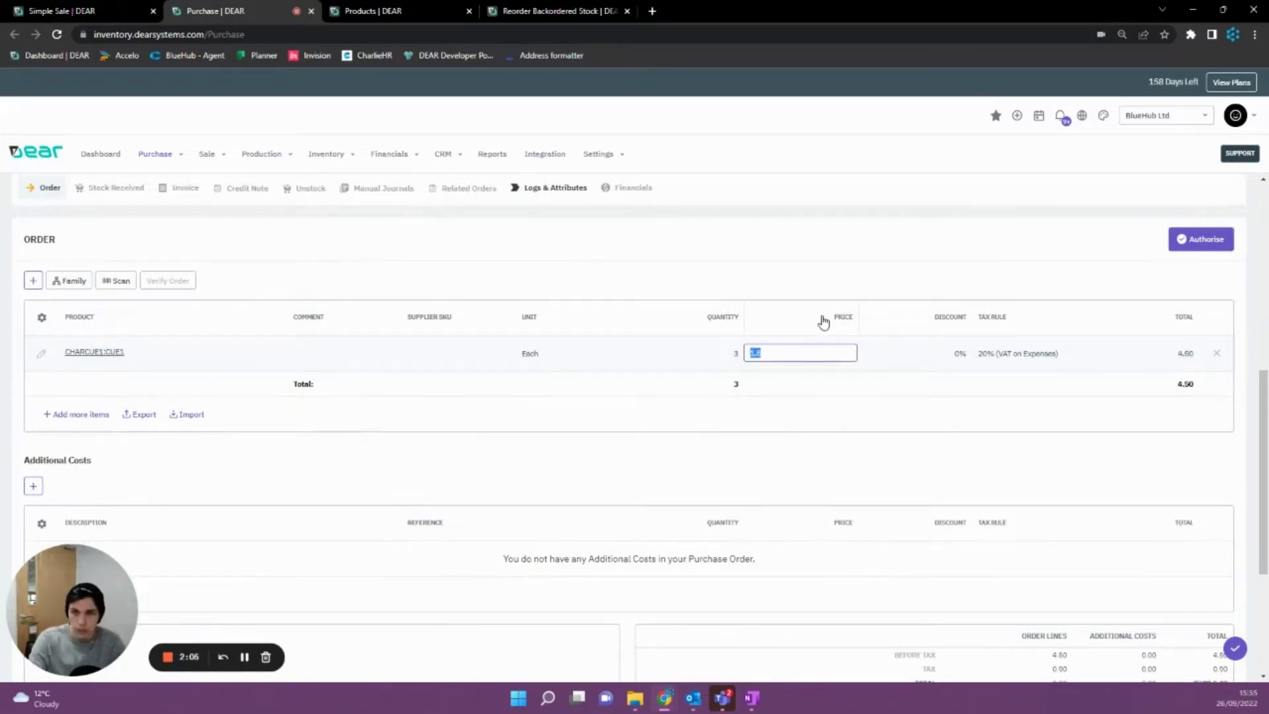
left_click(963, 252)
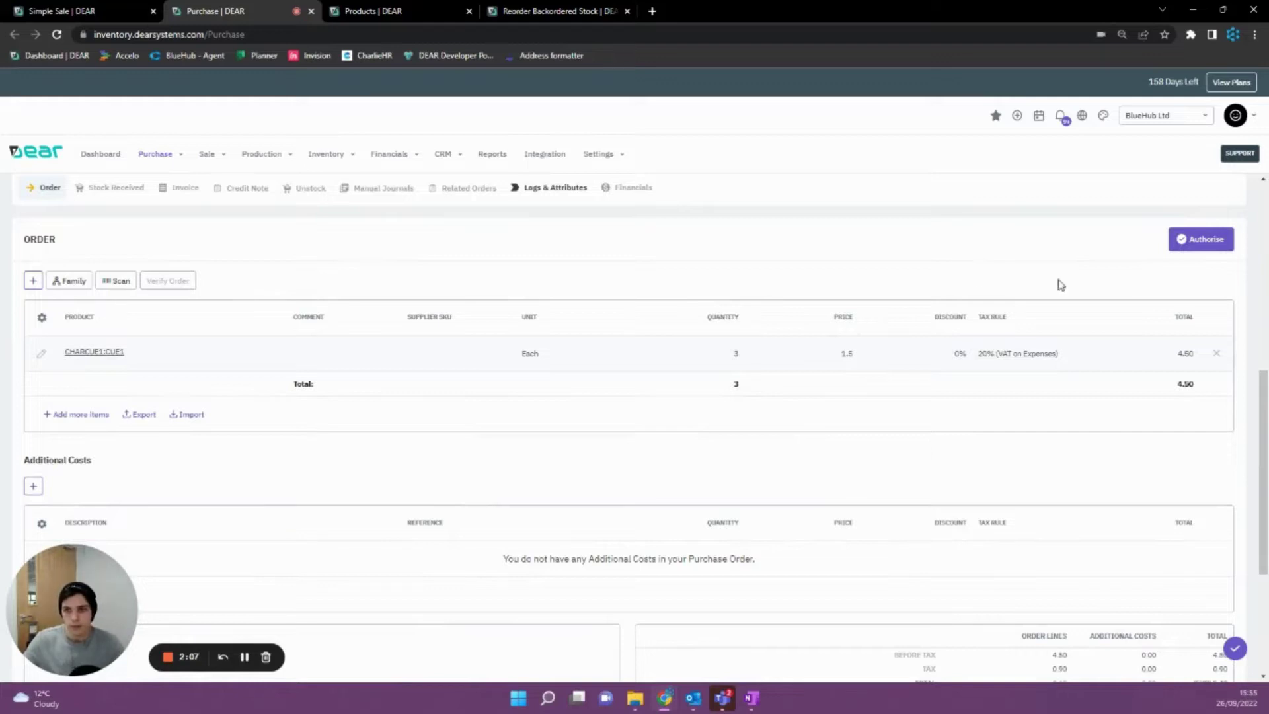
left_click(1190, 311)
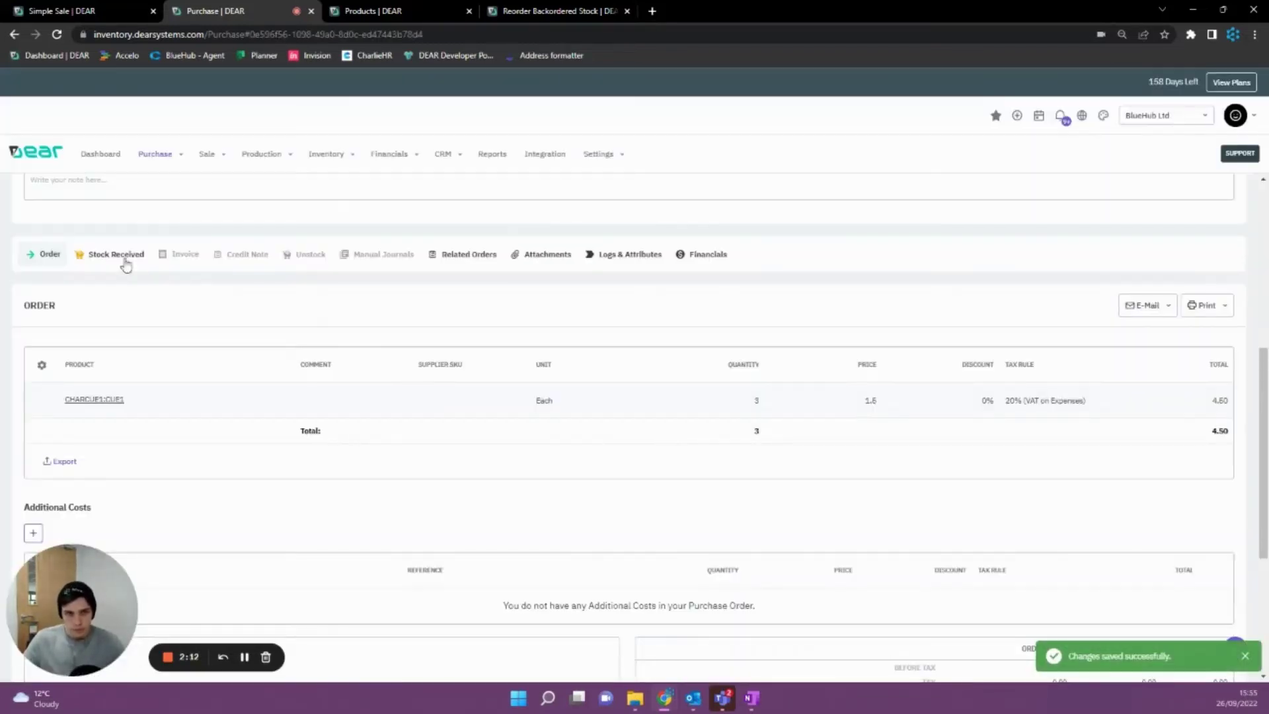
Receive the 3 ordered units into Main Warehouse by copying from the order, and authorise the receipt.
left_click(120, 257)
left_click(98, 472)
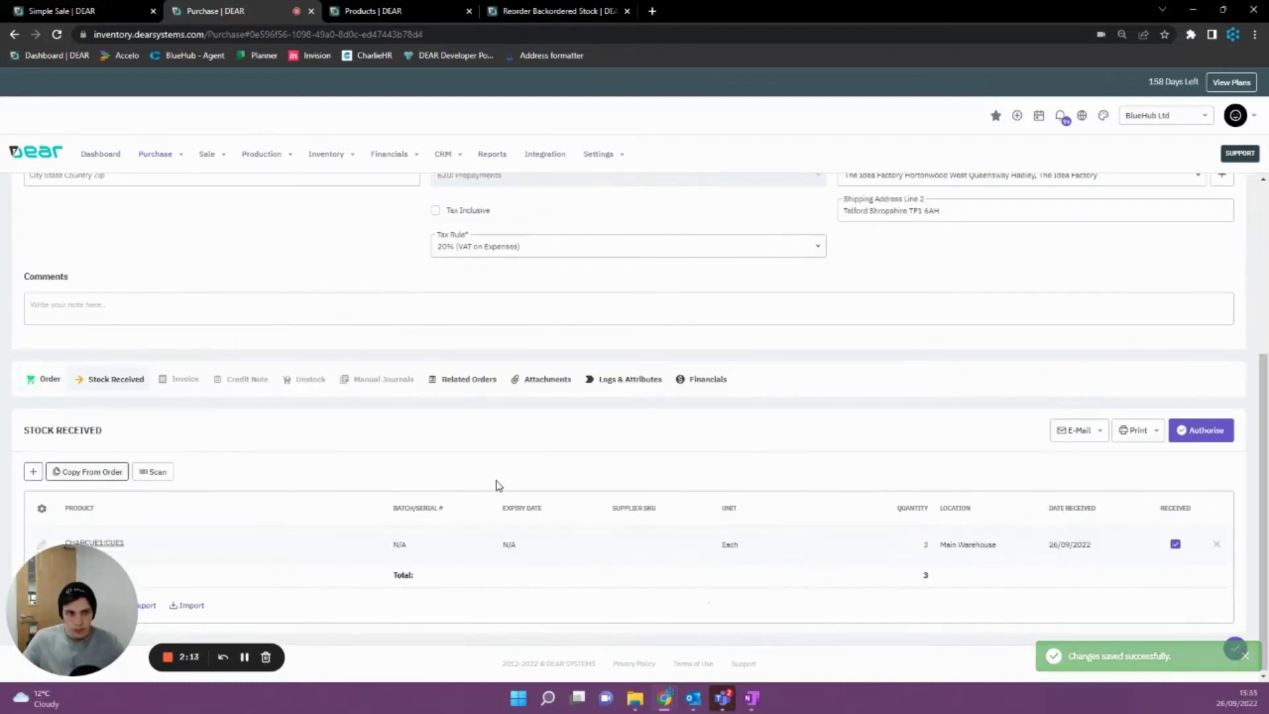
left_click(1196, 430)
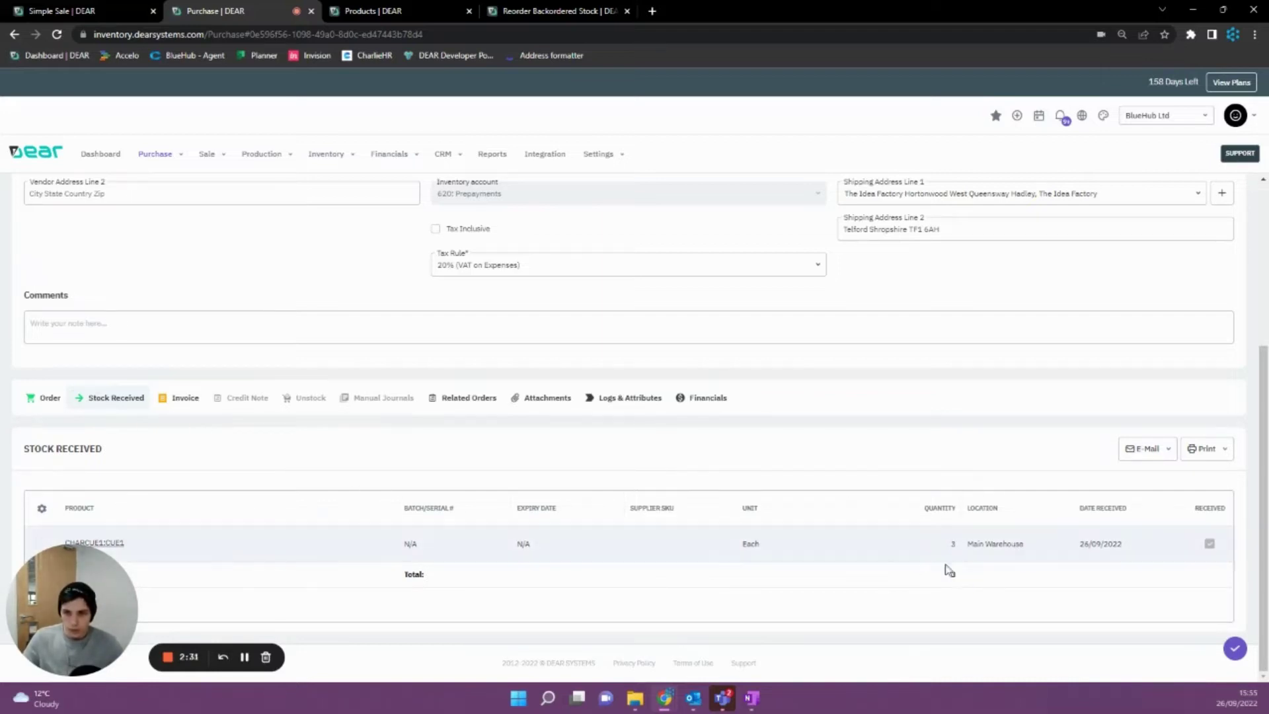
Auto-pick the sale's 3 units from Main Warehouse, authorise the pick, then go to Reorder Backordered Stock.
left_click(63, 11)
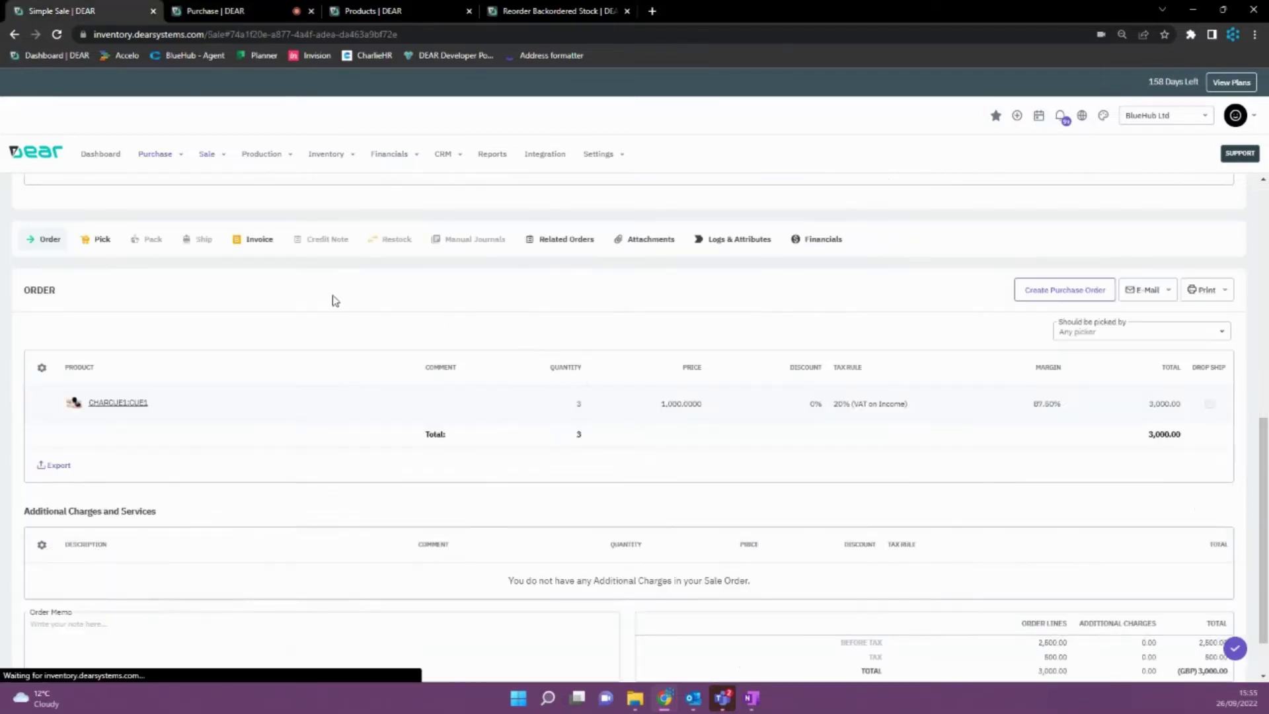
left_click(94, 238)
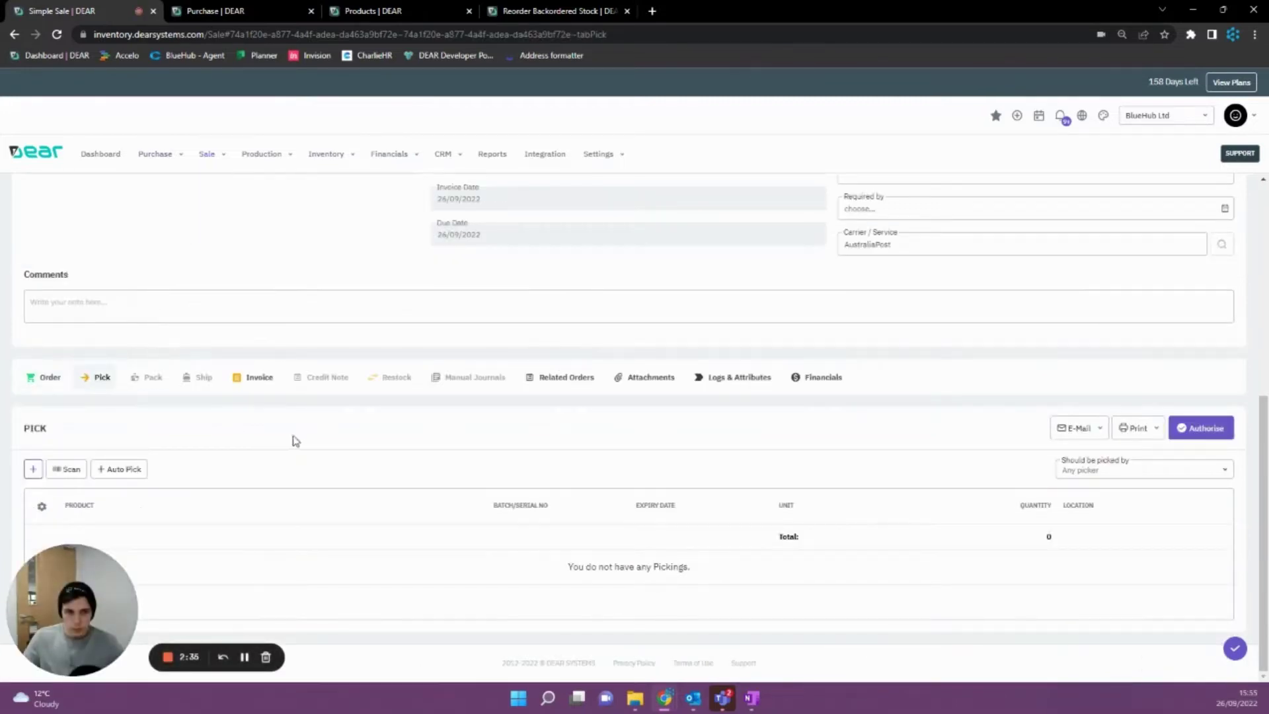
left_click(112, 469)
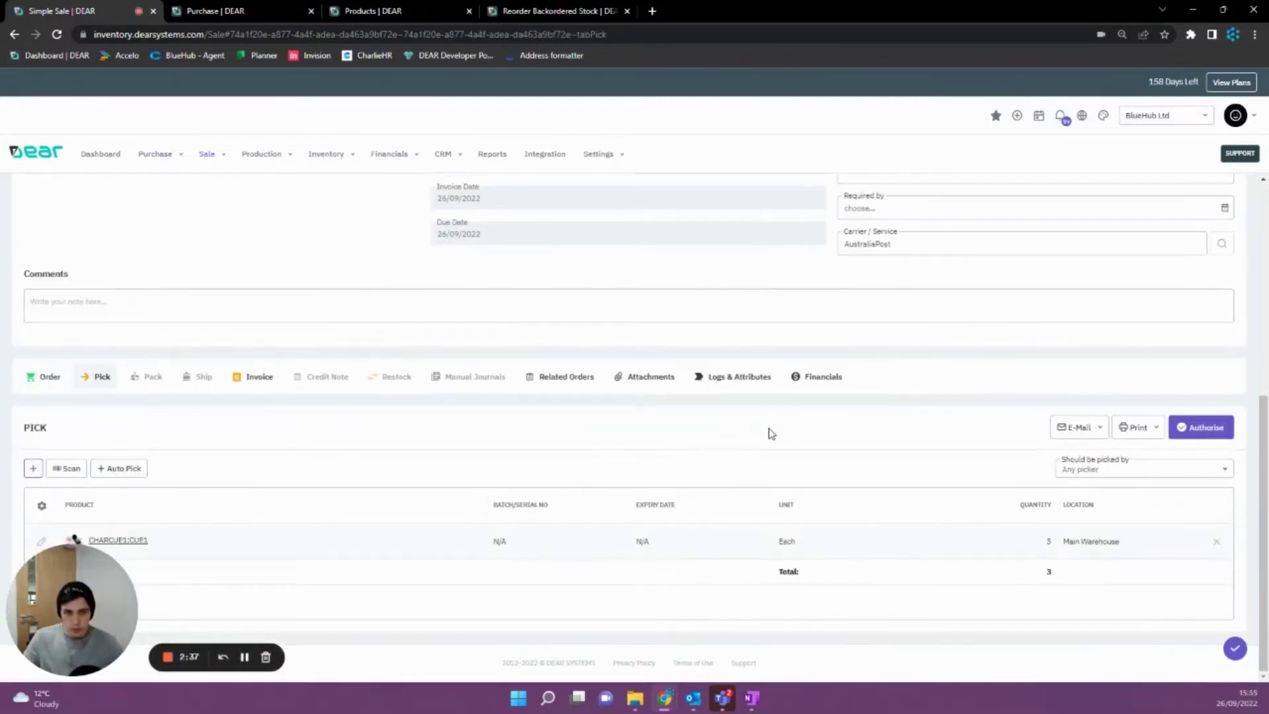
left_click(1202, 427)
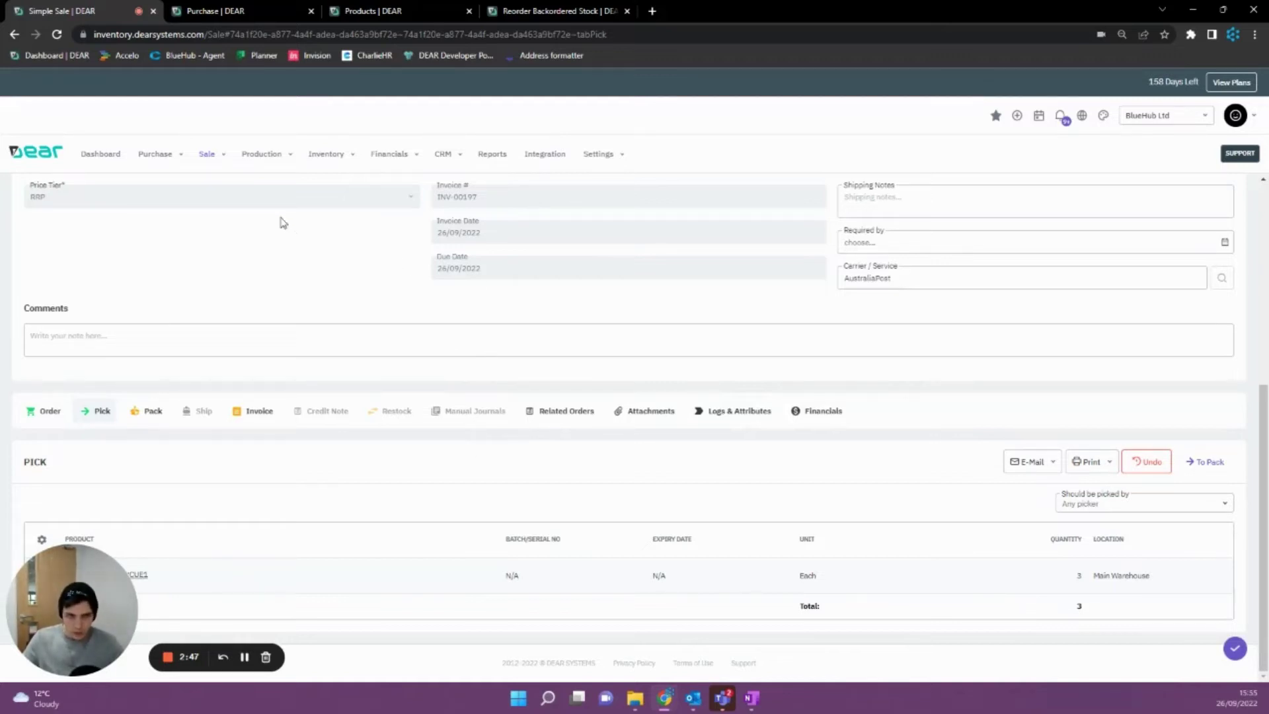
left_click(169, 155)
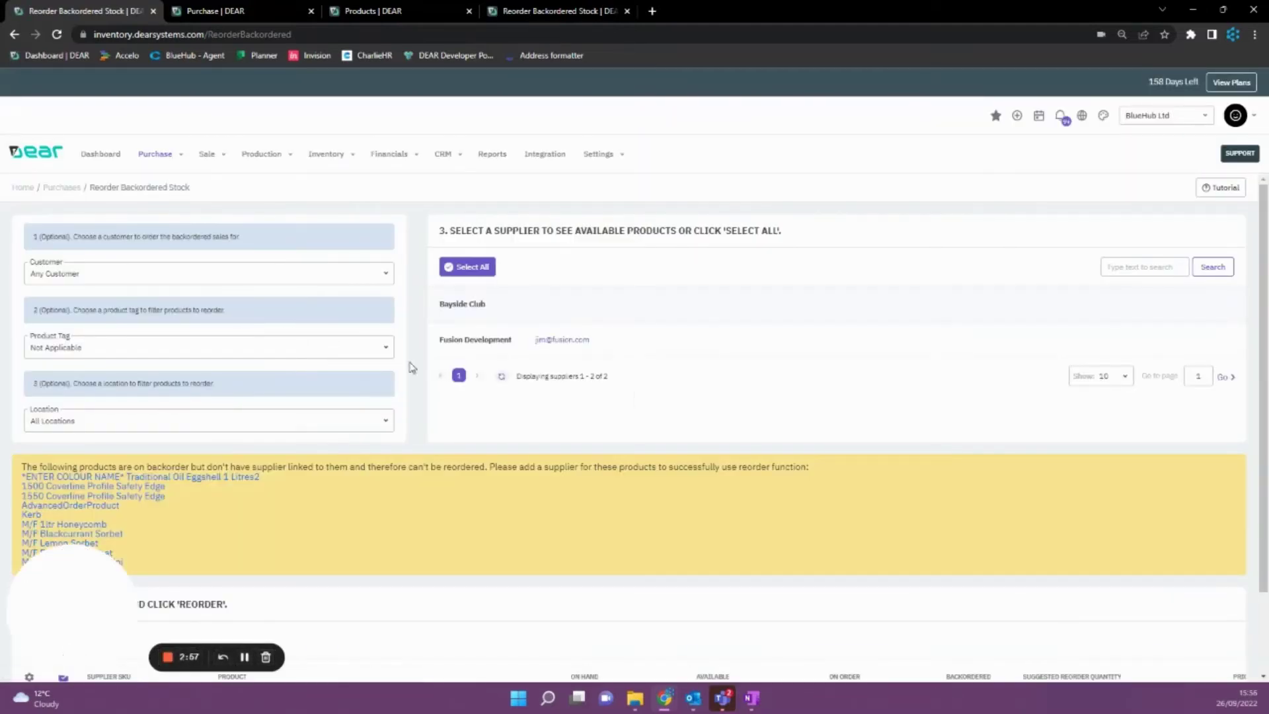
scroll(455, 375, "down", 1)
scroll(397, 384, "down", 1)
scroll(291, 403, "up", 1)
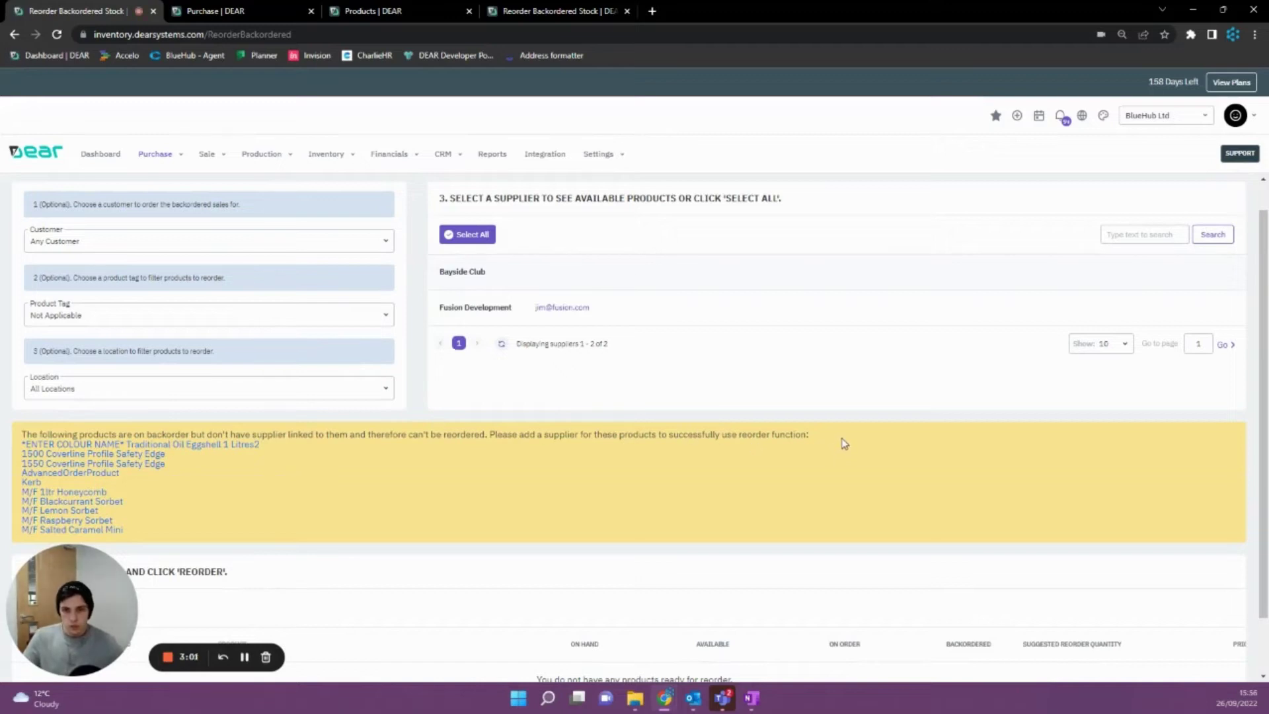
left_click_drag(808, 434, 110, 434)
left_click(616, 450)
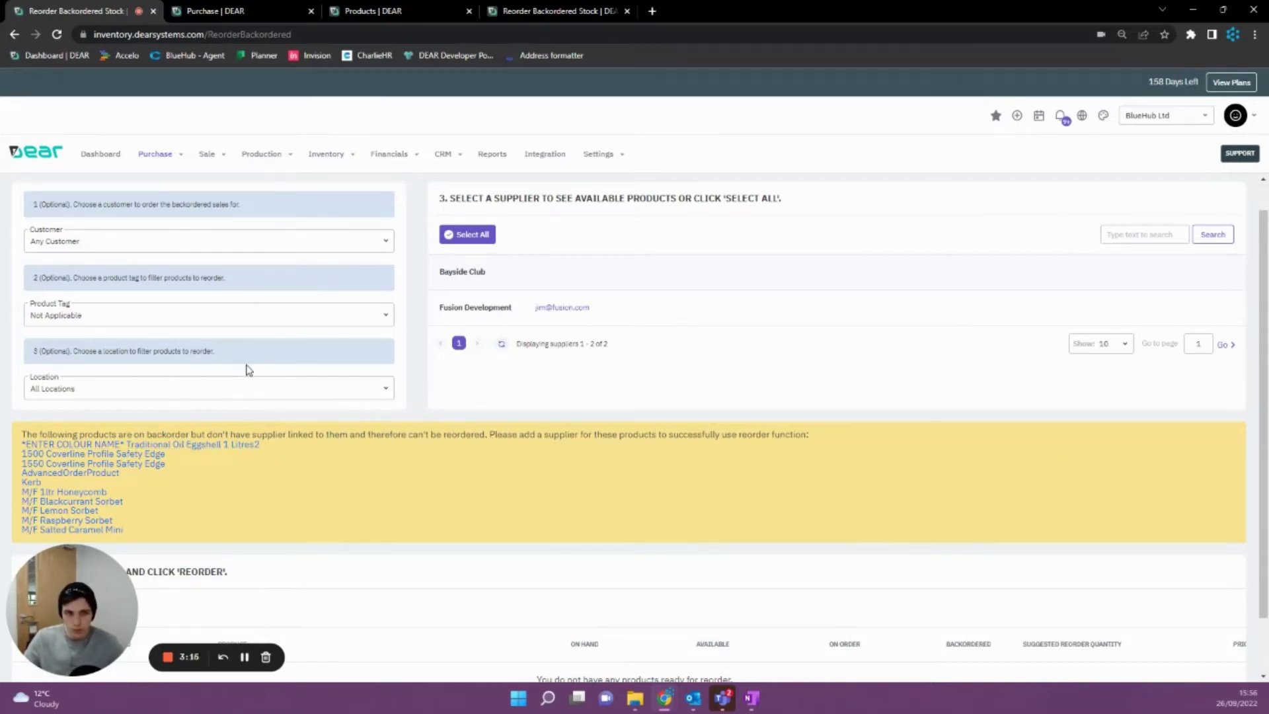
left_click(382, 249)
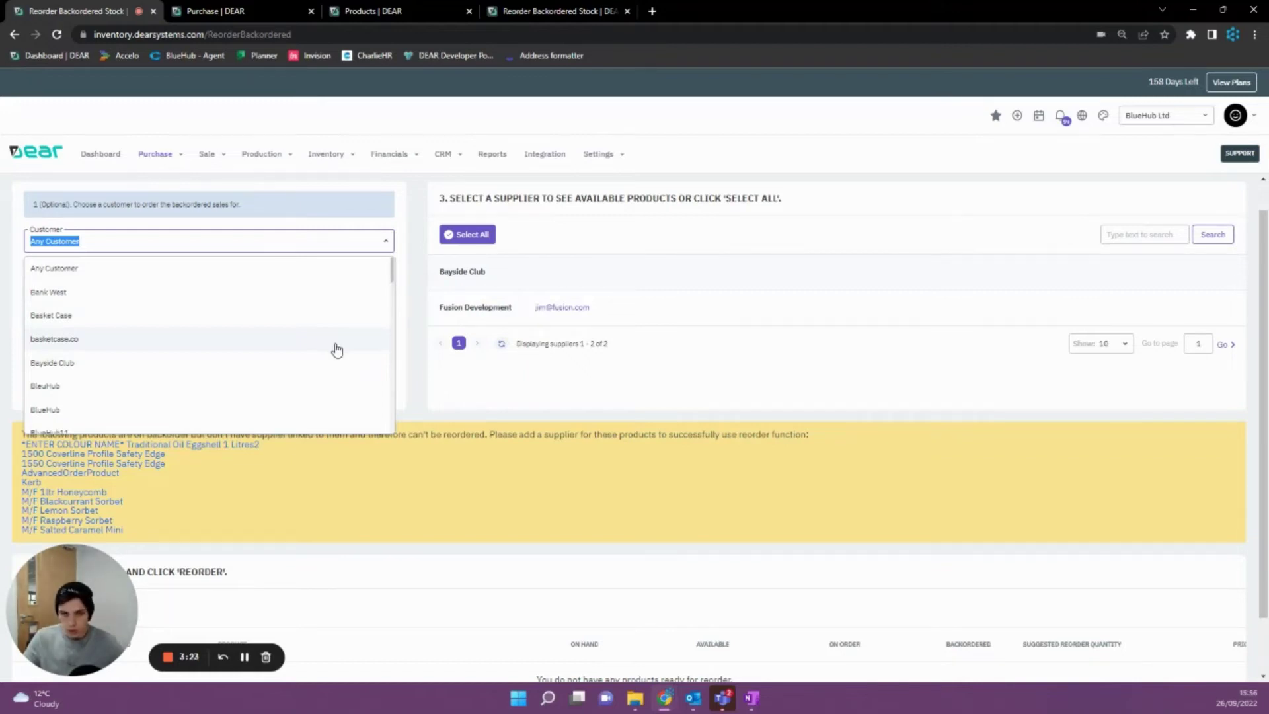
left_click(354, 210)
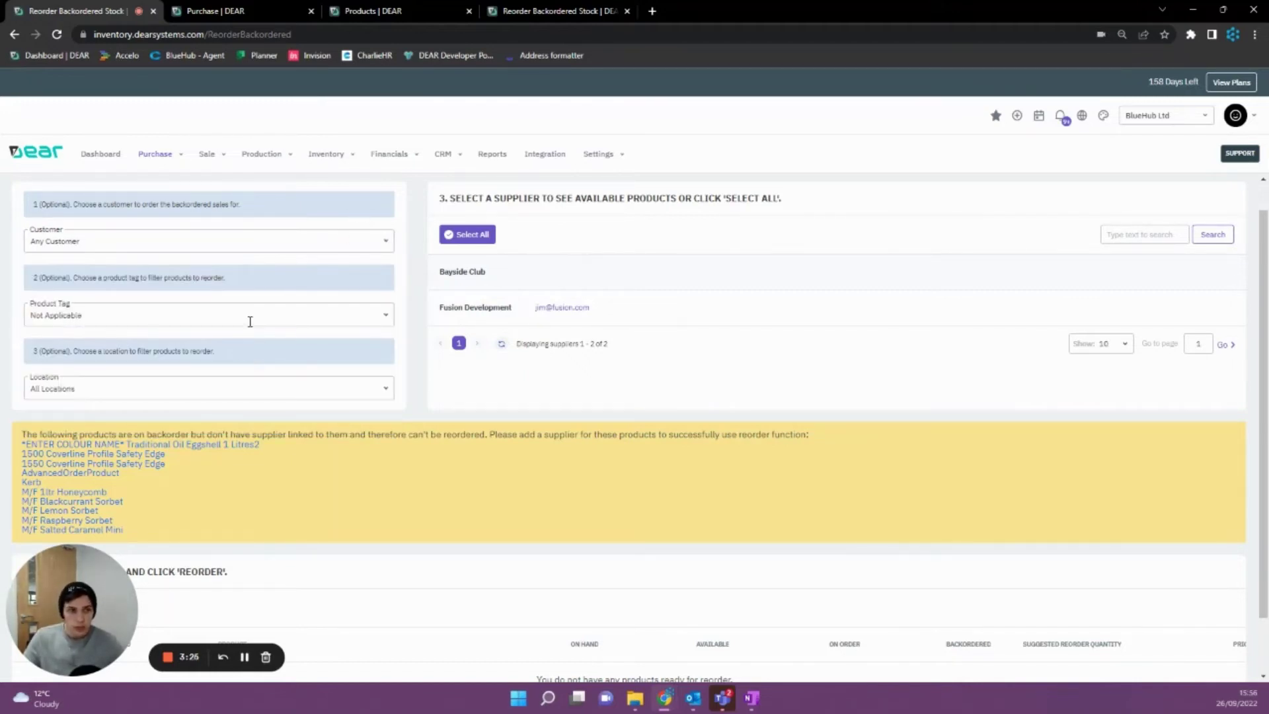
left_click(250, 322)
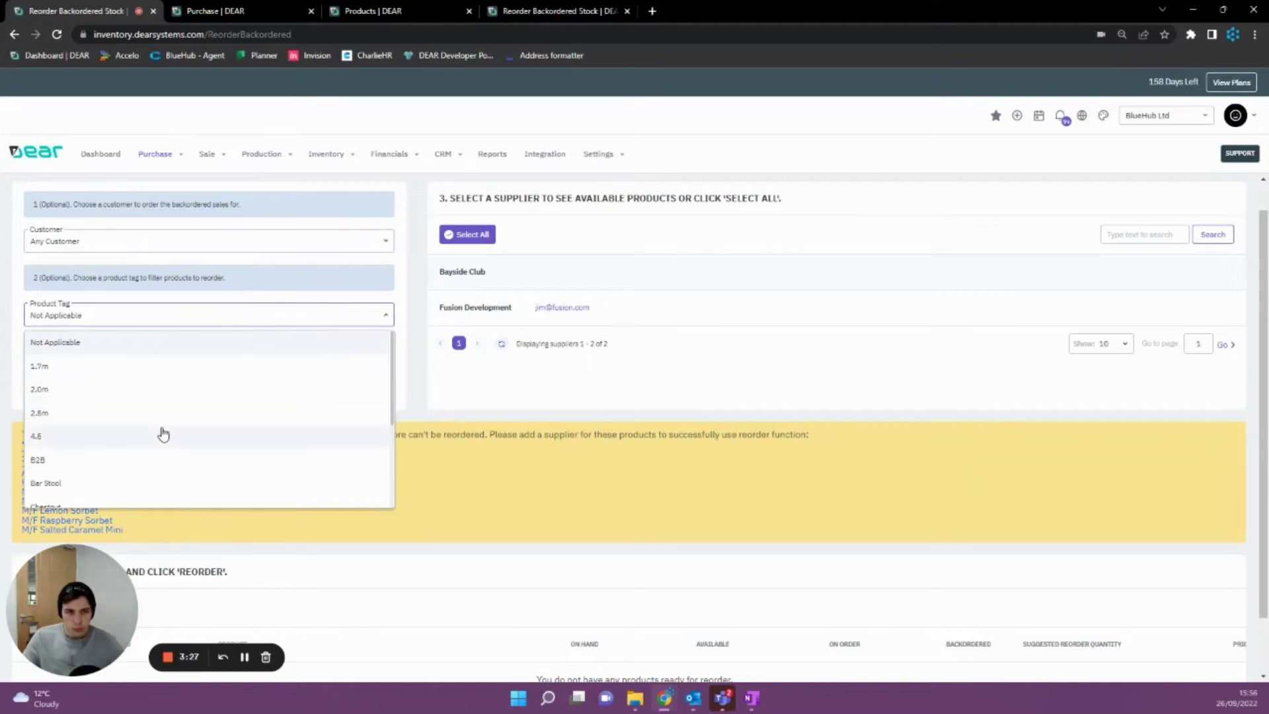
left_click(213, 317)
left_click(283, 386)
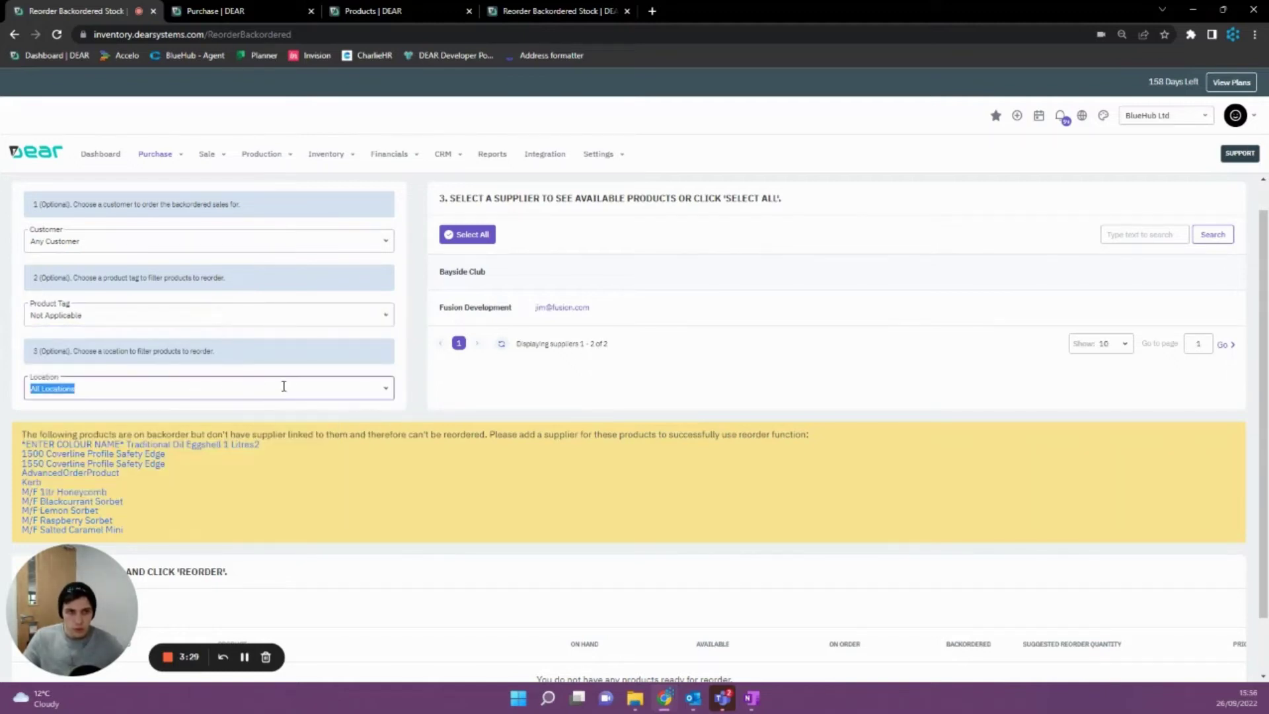
left_click(385, 391)
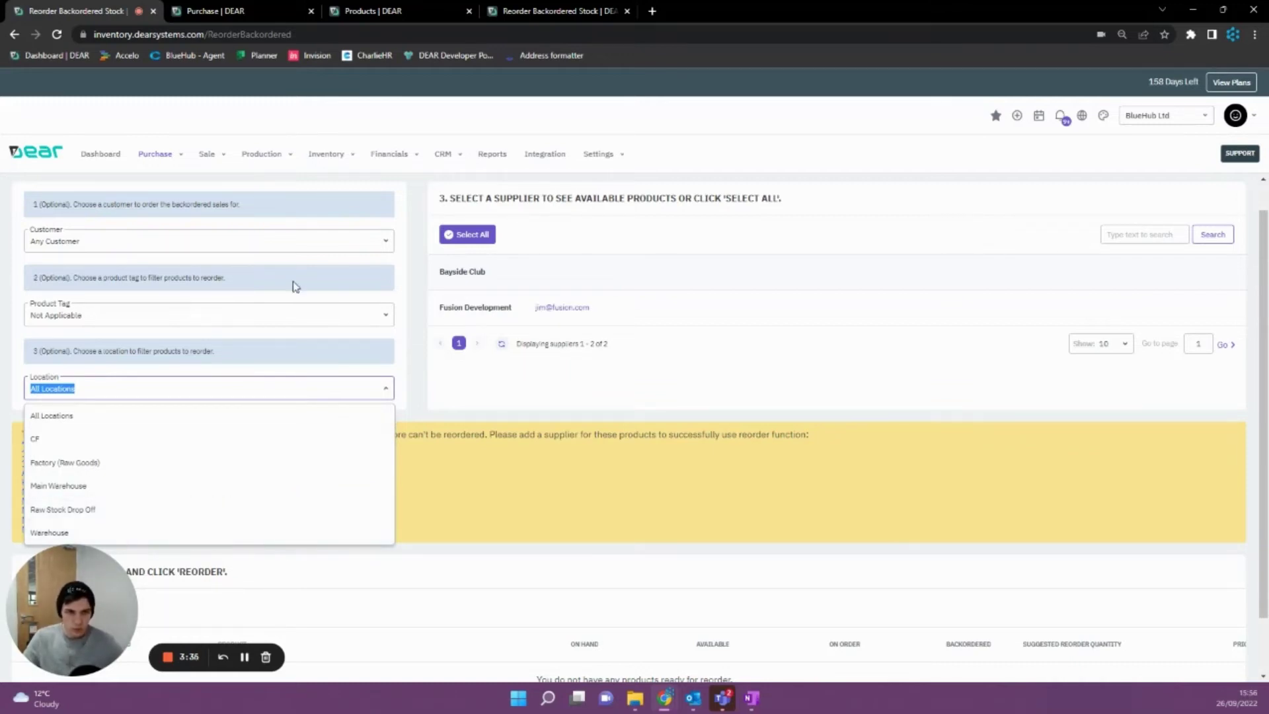
left_click(354, 299)
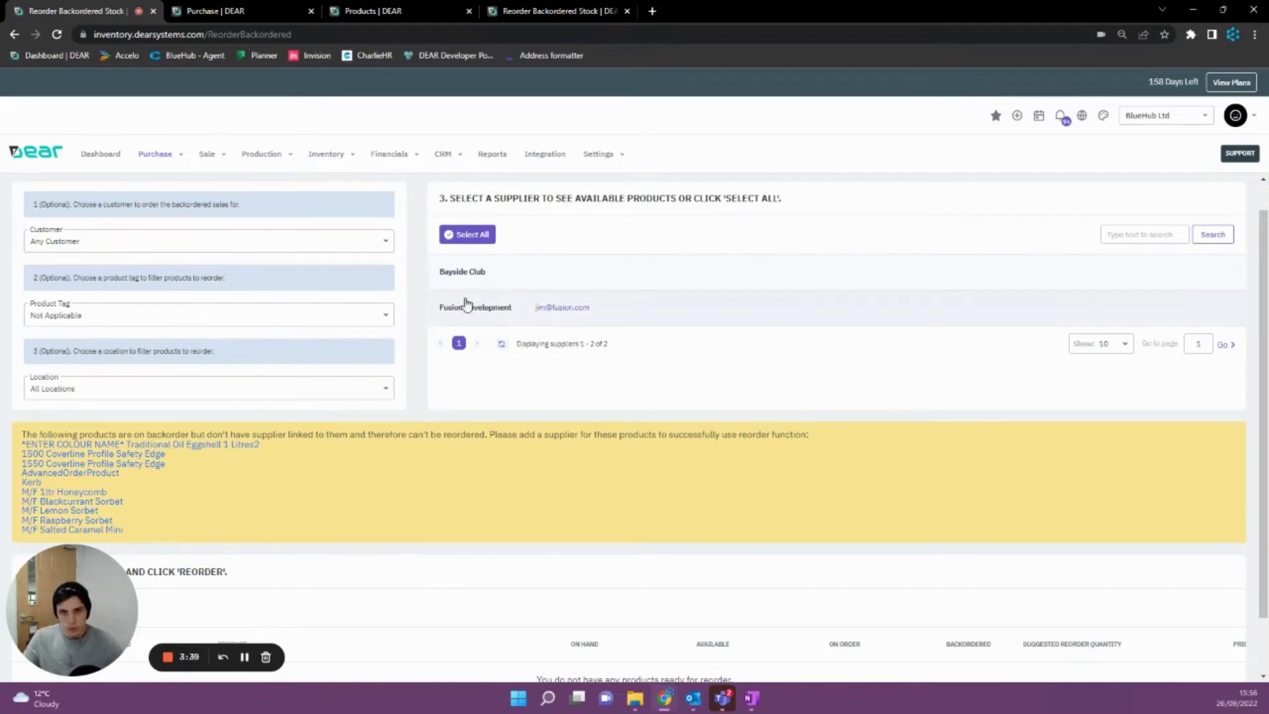
Reorder all backordered products from Bayside Club and Fusion Development into purchase orders PO-00137 and PO-00138.
left_click(530, 278)
scroll(362, 472, "down", 1)
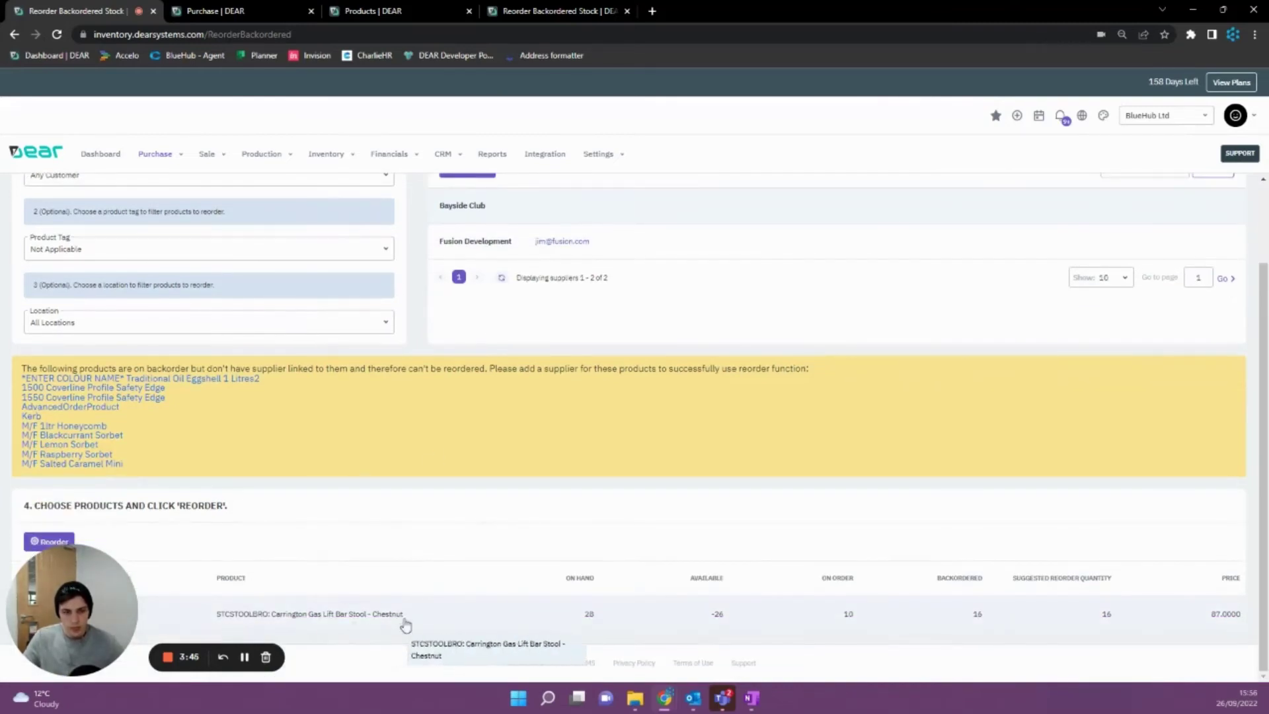
left_click(463, 243)
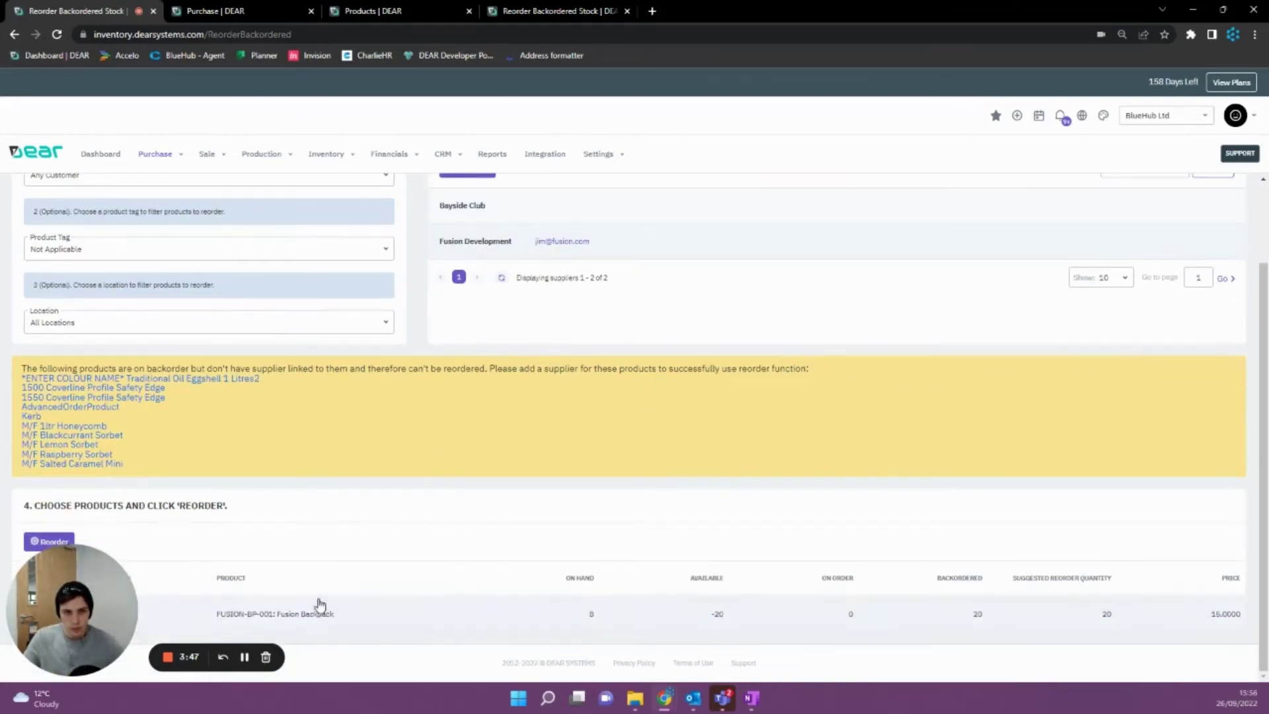
scroll(388, 522, "up", 2)
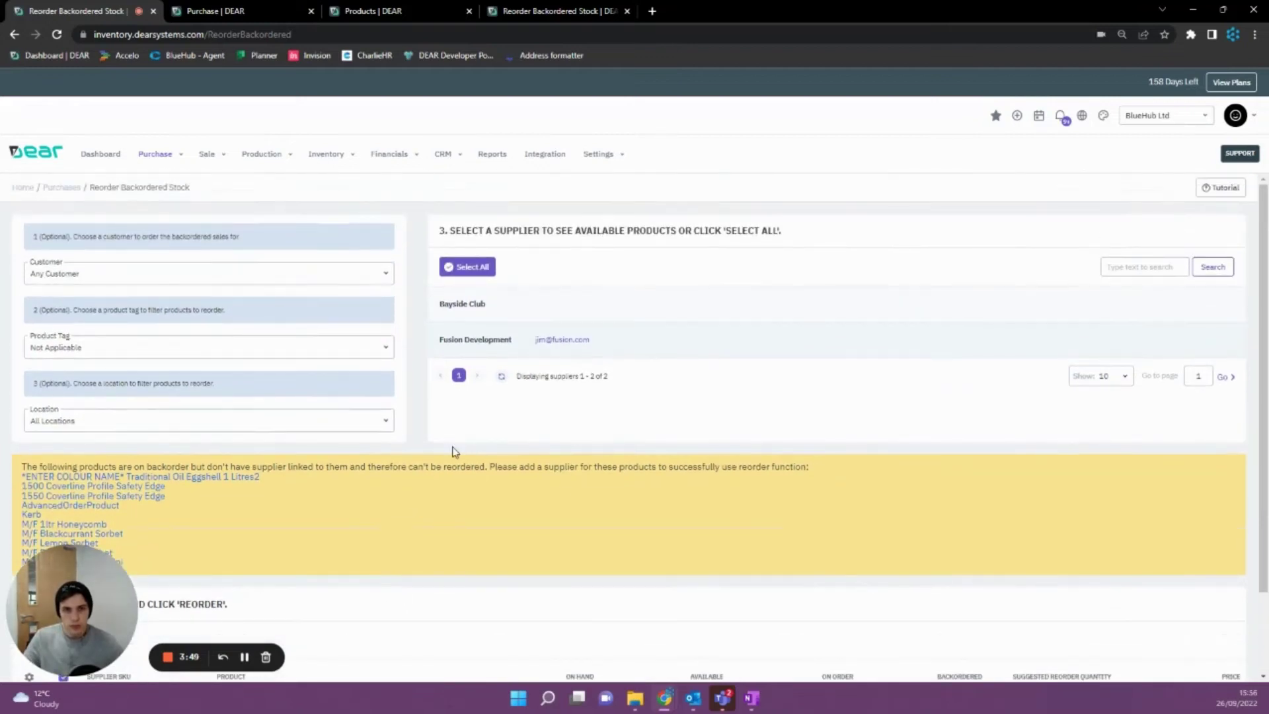
left_click(466, 267)
scroll(303, 584, "down", 2)
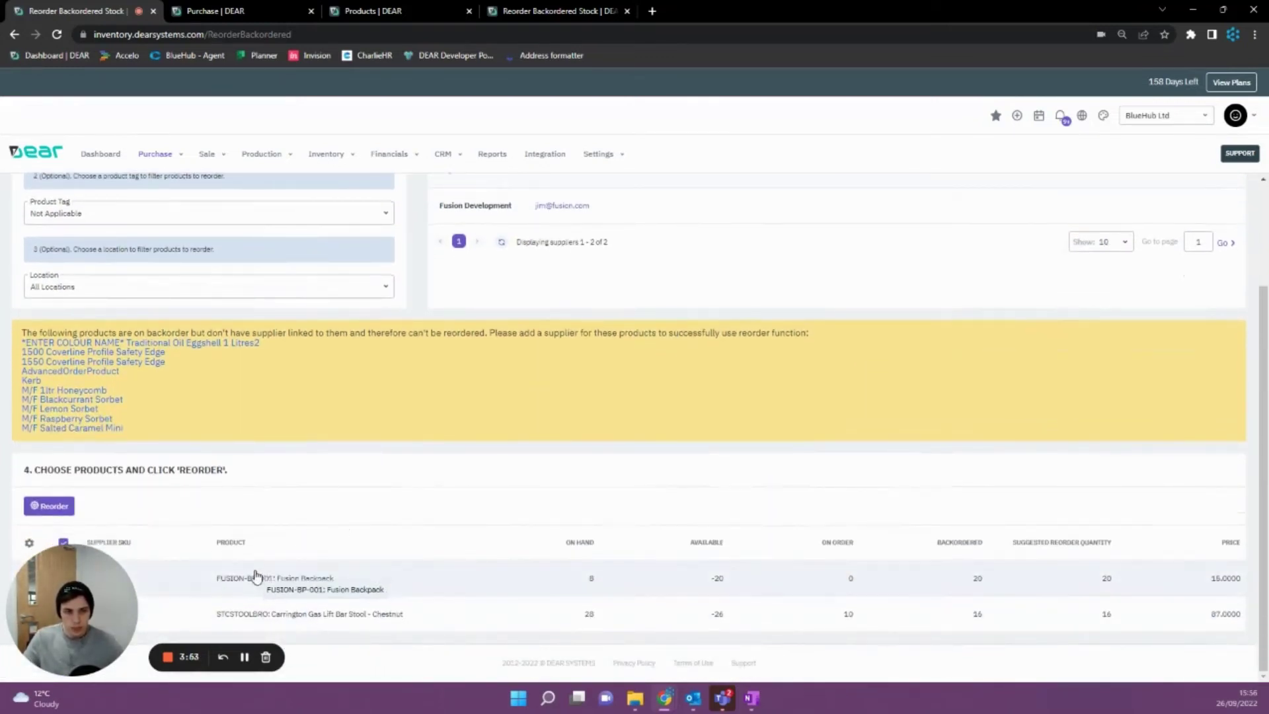
left_click(53, 506)
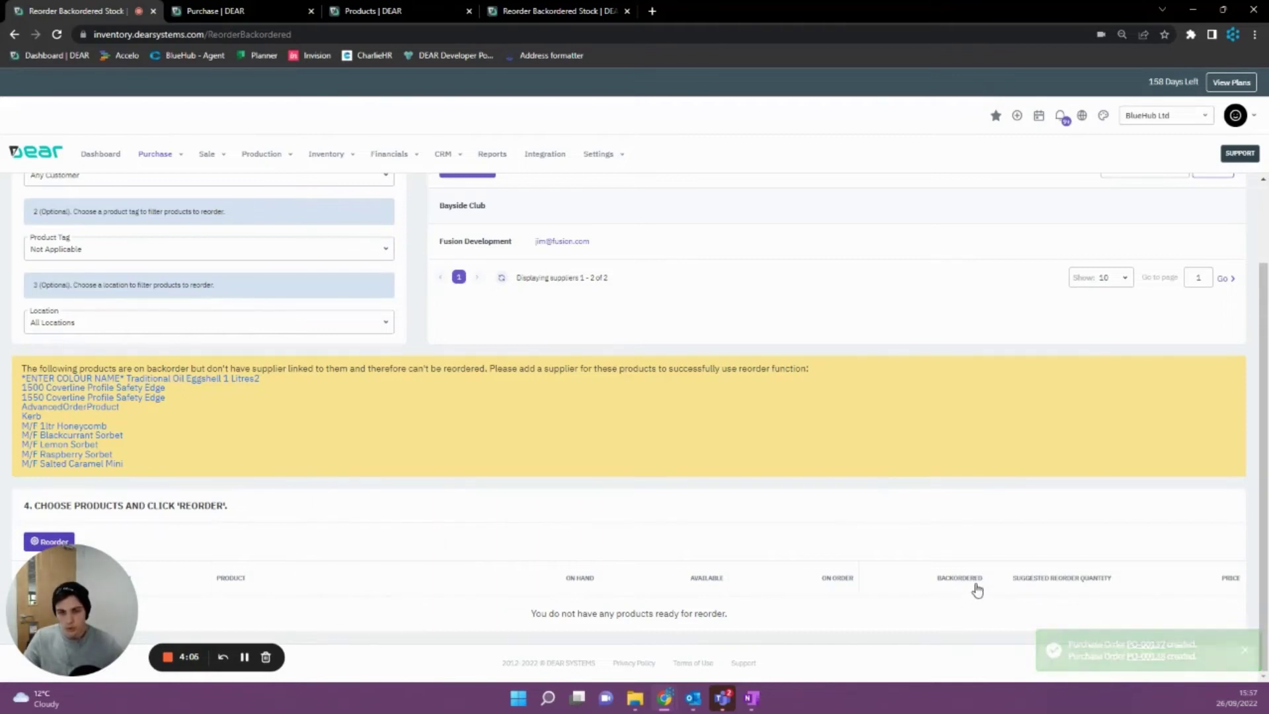
Browse the Purchase and Sale reports and open Find Sale Backorder By Purchase Order.
scroll(874, 526, "up", 2)
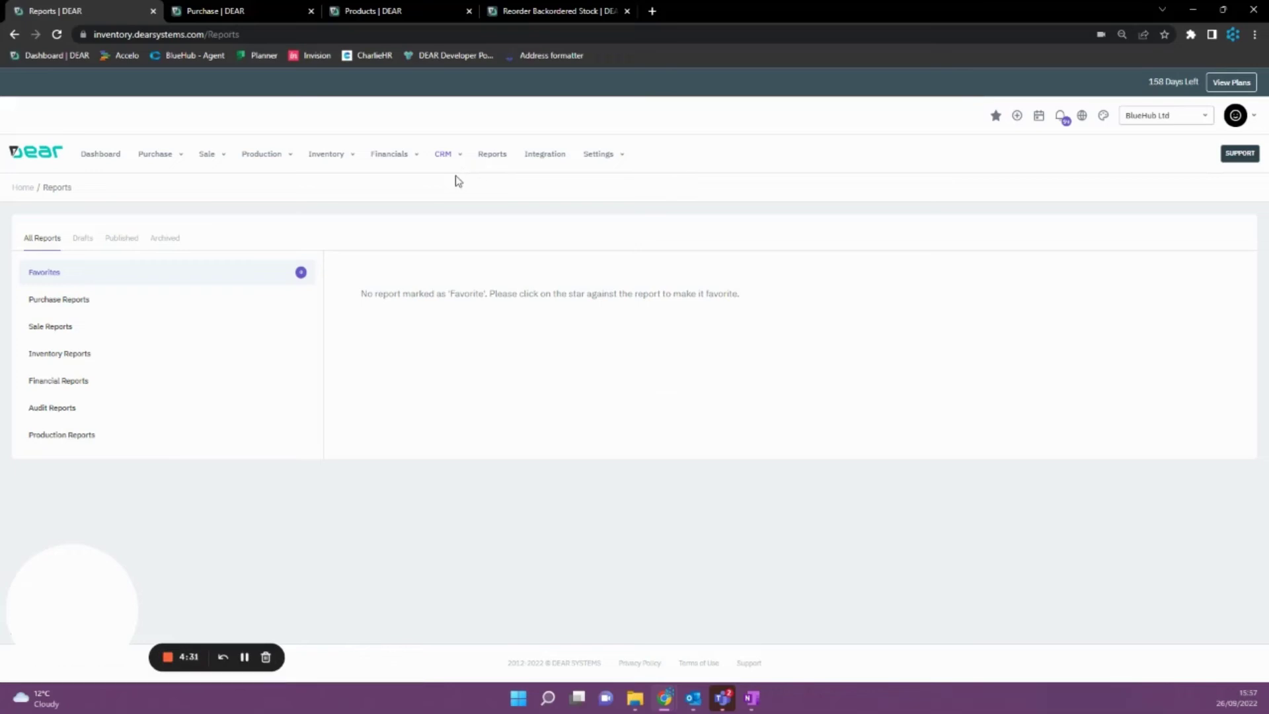
left_click(109, 307)
scroll(436, 385, "down", 4)
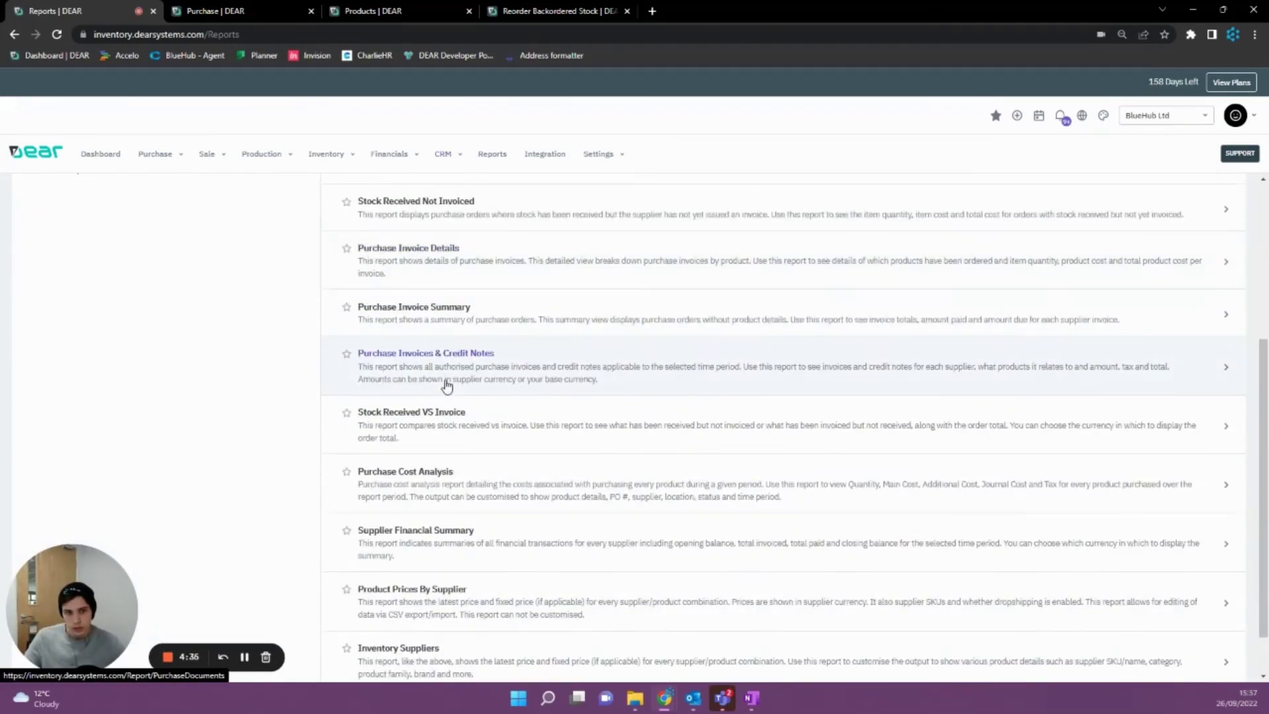
scroll(447, 384, "down", 1)
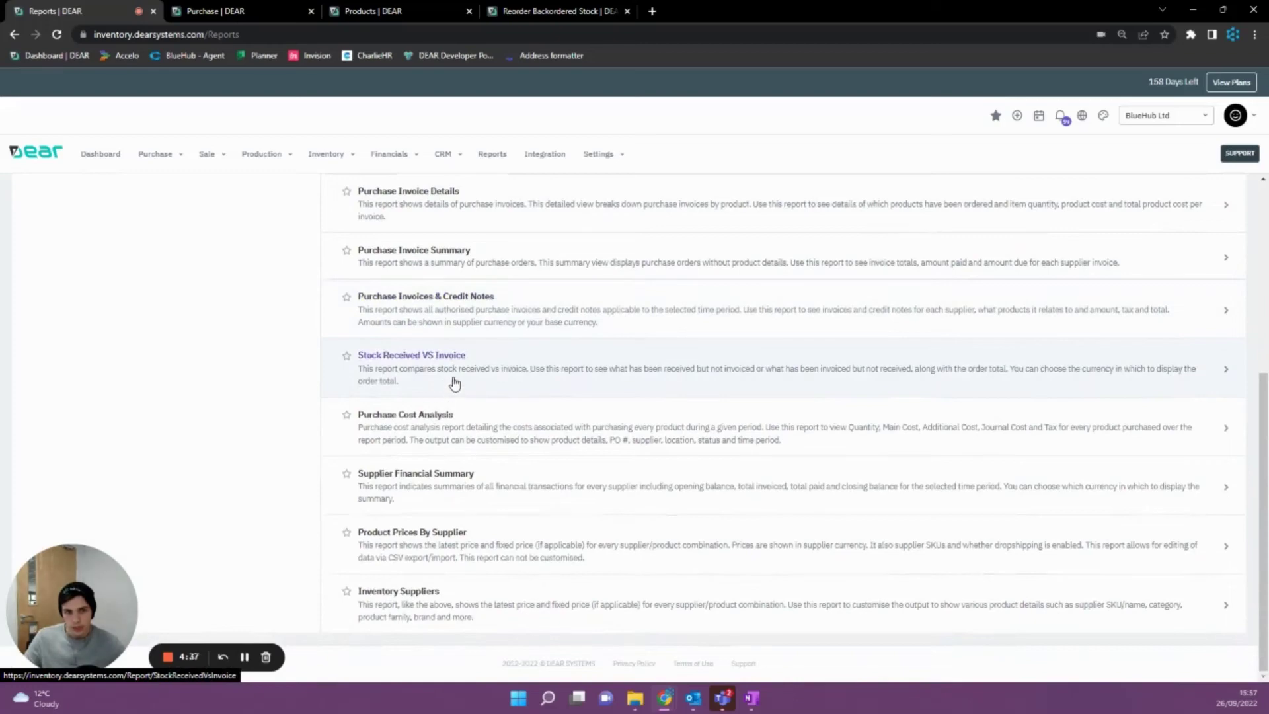
scroll(455, 382, "up", 3)
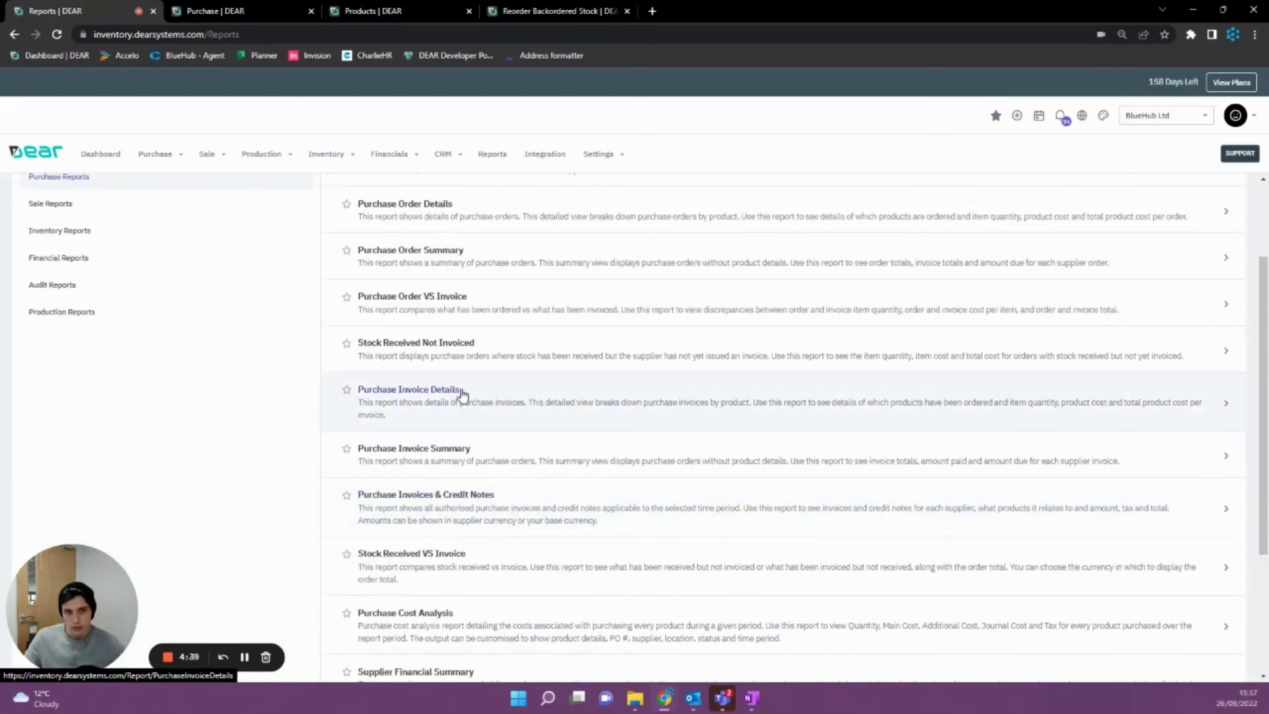
left_click(156, 209)
scroll(532, 507, "down", 4)
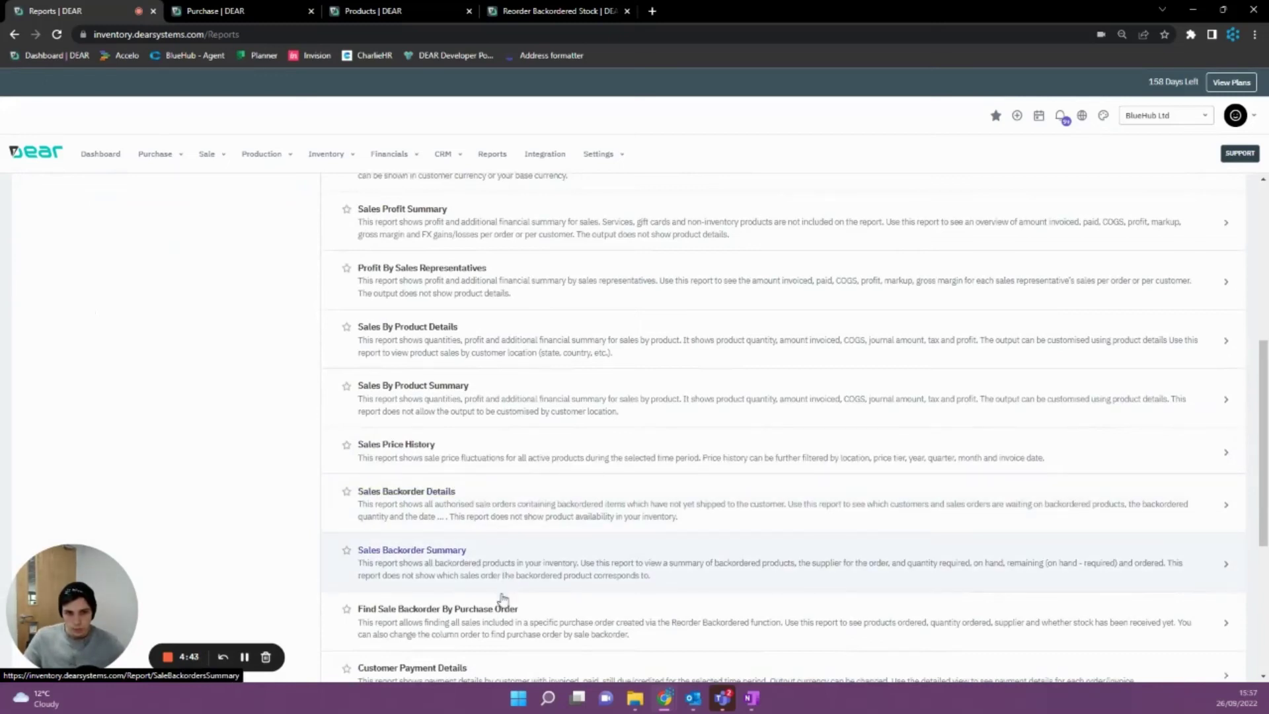
scroll(510, 611, "down", 1)
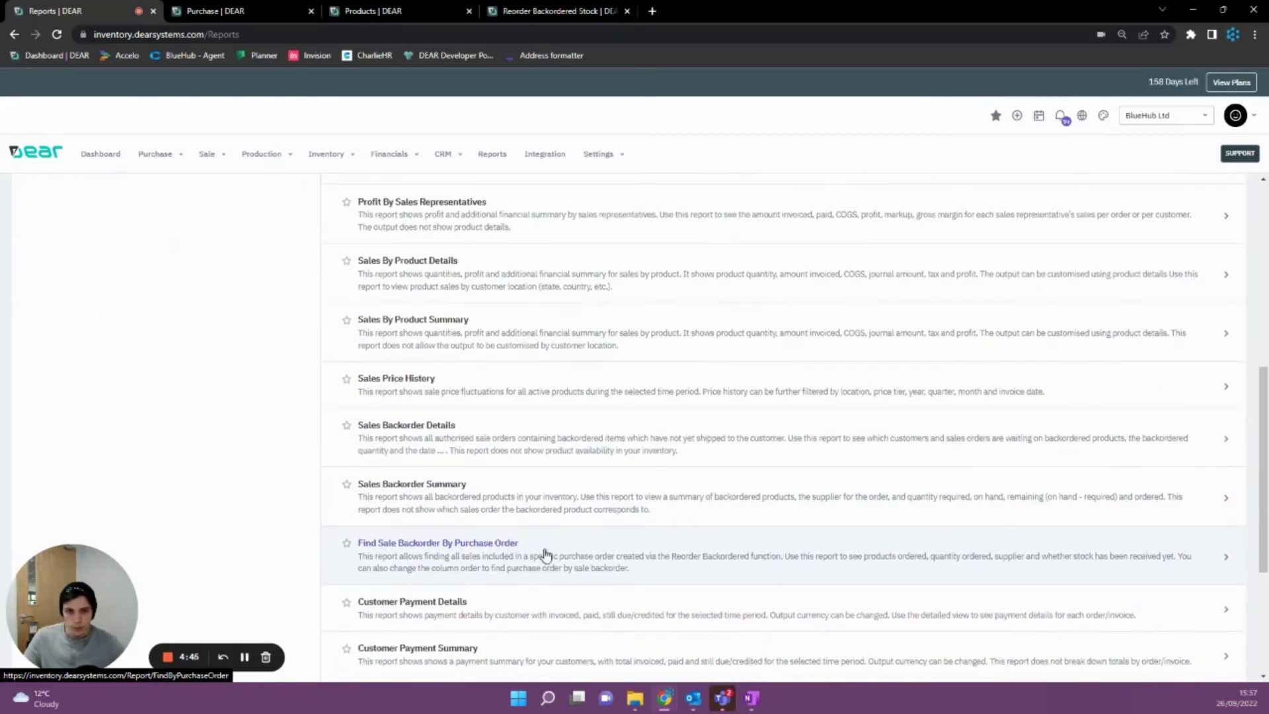
left_click(487, 548)
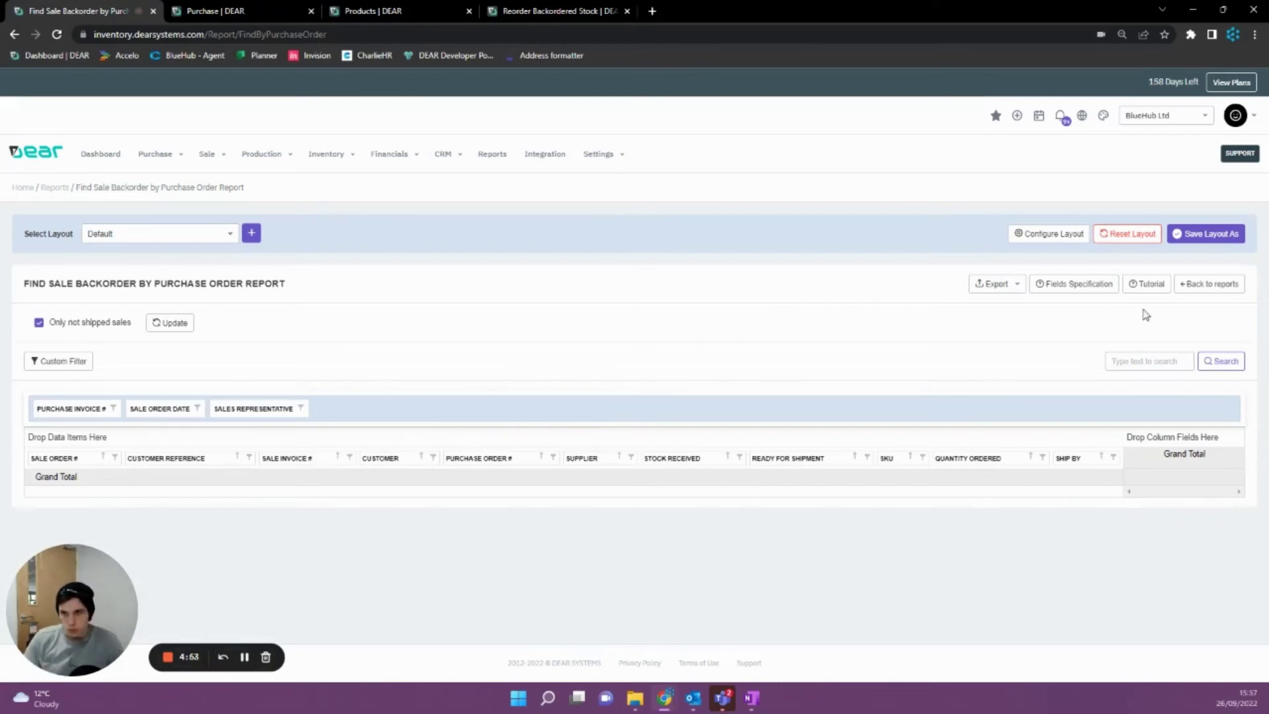
Run the backorder report and select sale order number SO-00011 for copying.
left_click(1224, 364)
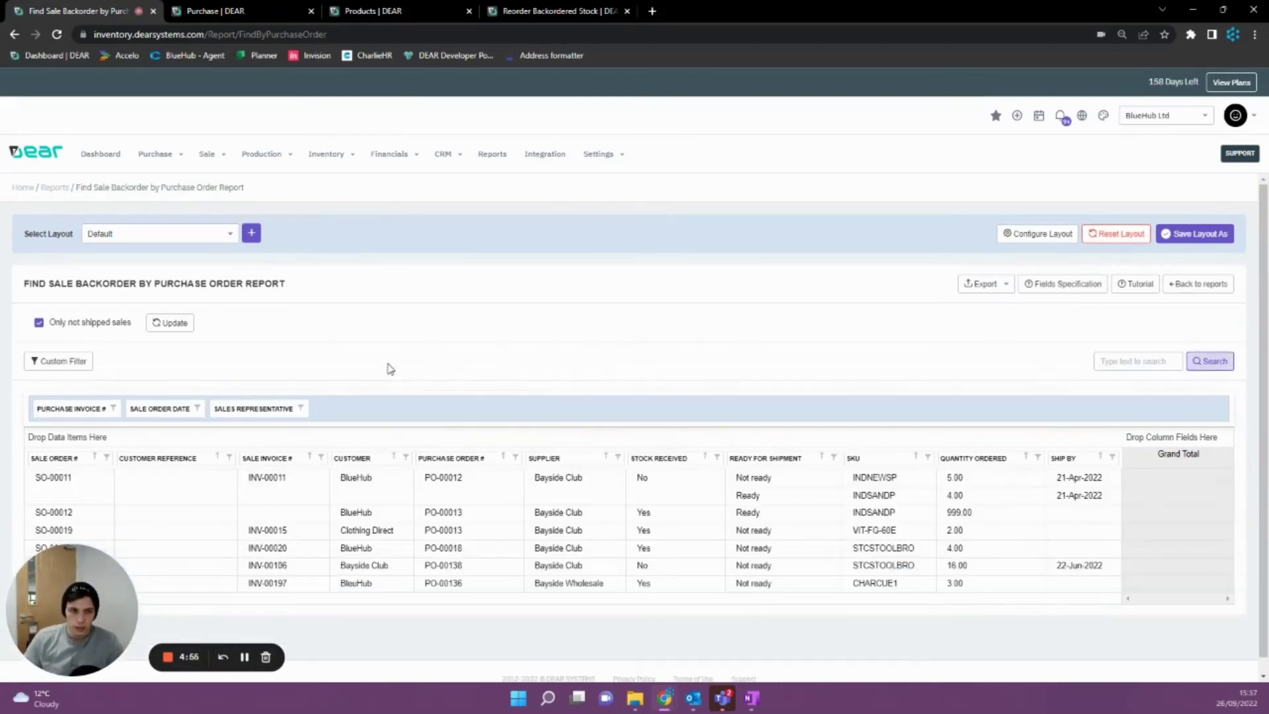
scroll(38, 483, "down", 1)
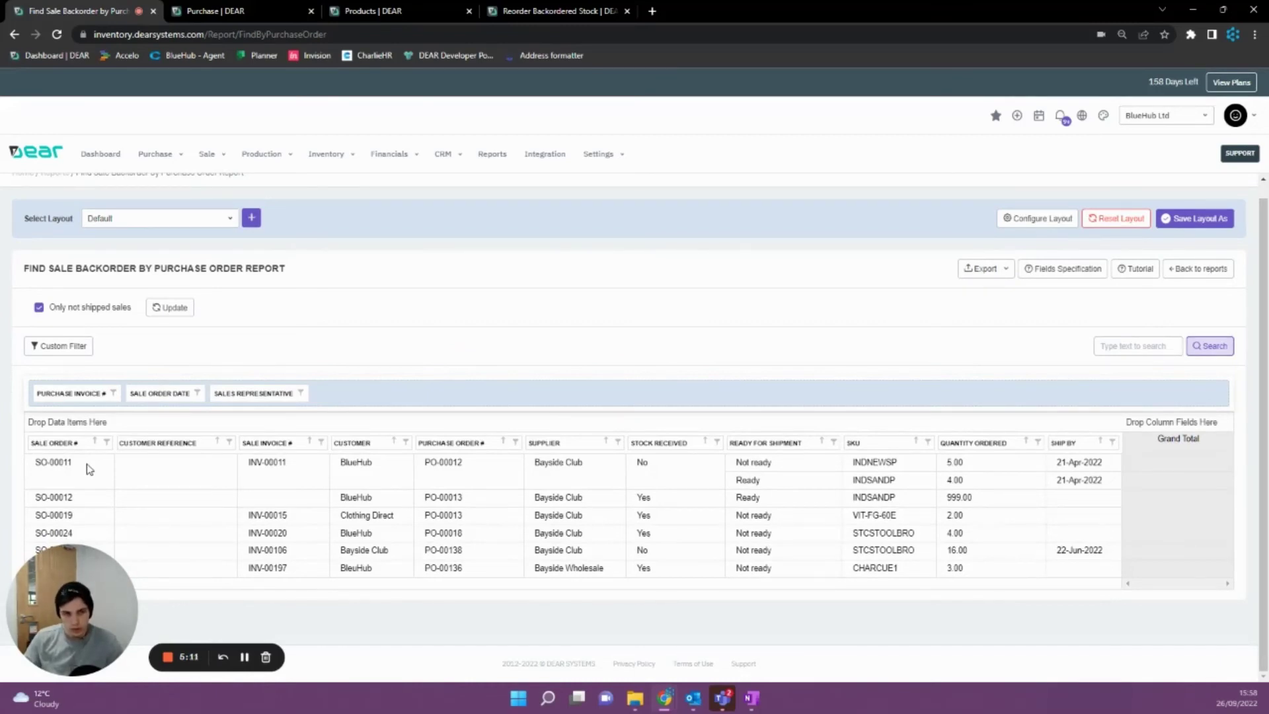
left_click_drag(73, 463, 37, 464)
key("ctrl+c")
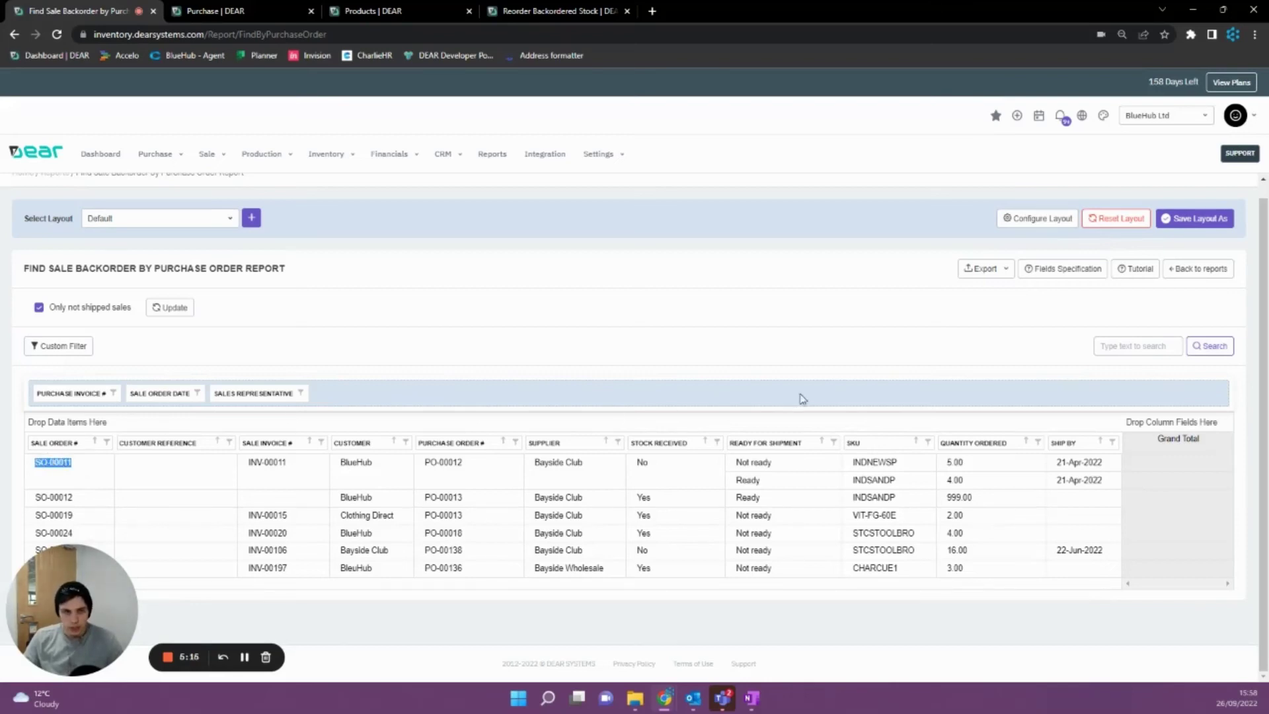
Filter the backorder report to sale order SO-00011 by pasting it into the search.
left_click(1134, 346)
key("ctrl+v")
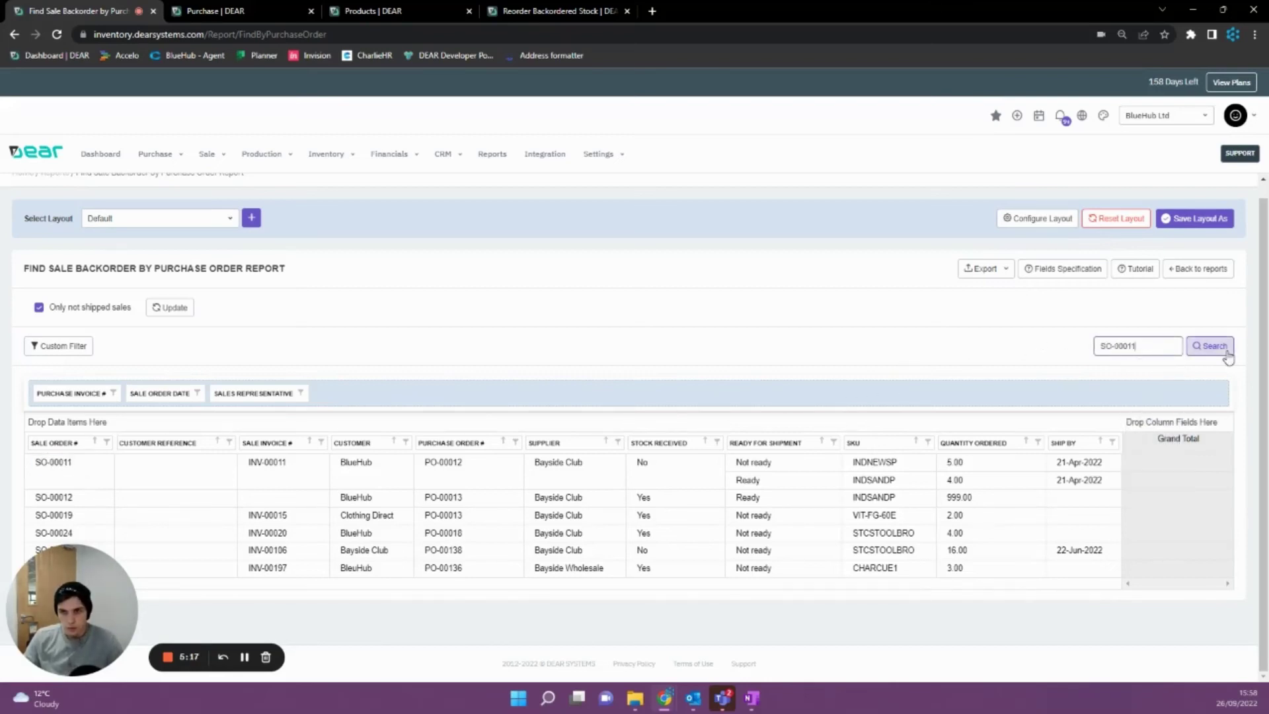
left_click(1223, 350)
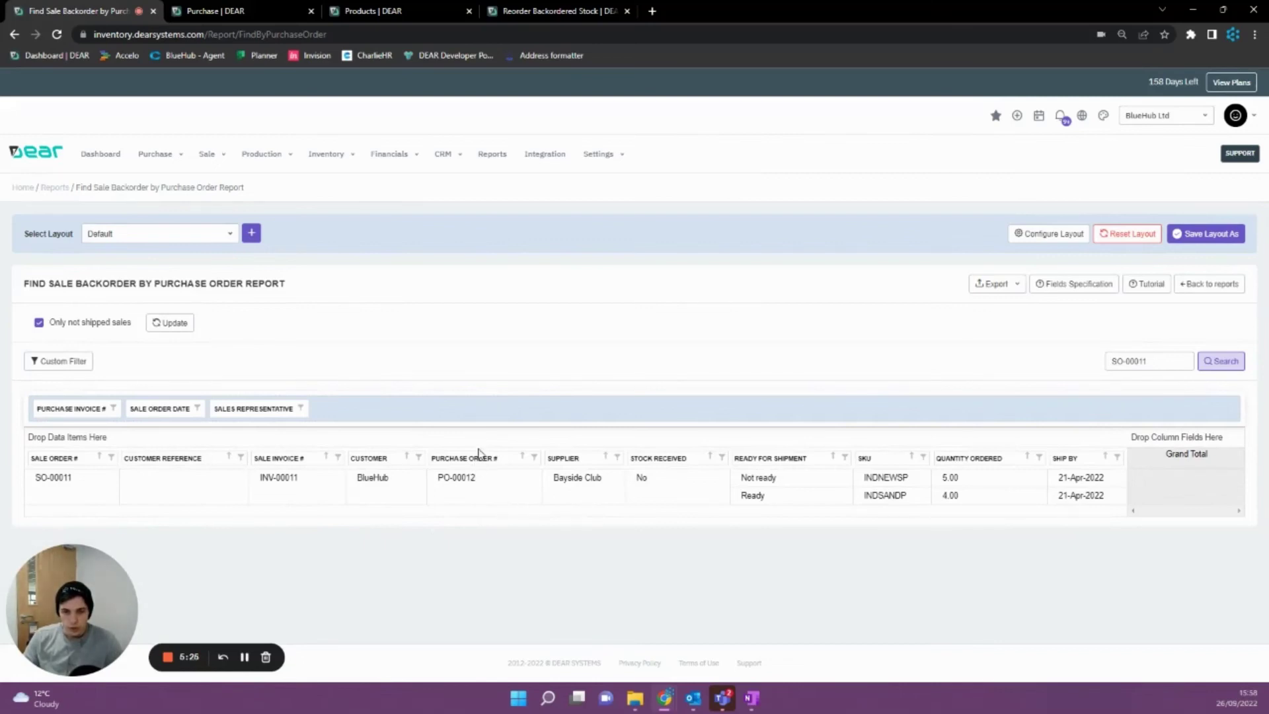
Highlight the not-ready status, supplier Bayside Club, PO-00012 and ship-by date 21-Apr-2022.
left_click_drag(799, 486, 752, 519)
left_click(752, 519)
left_click_drag(606, 486, 559, 481)
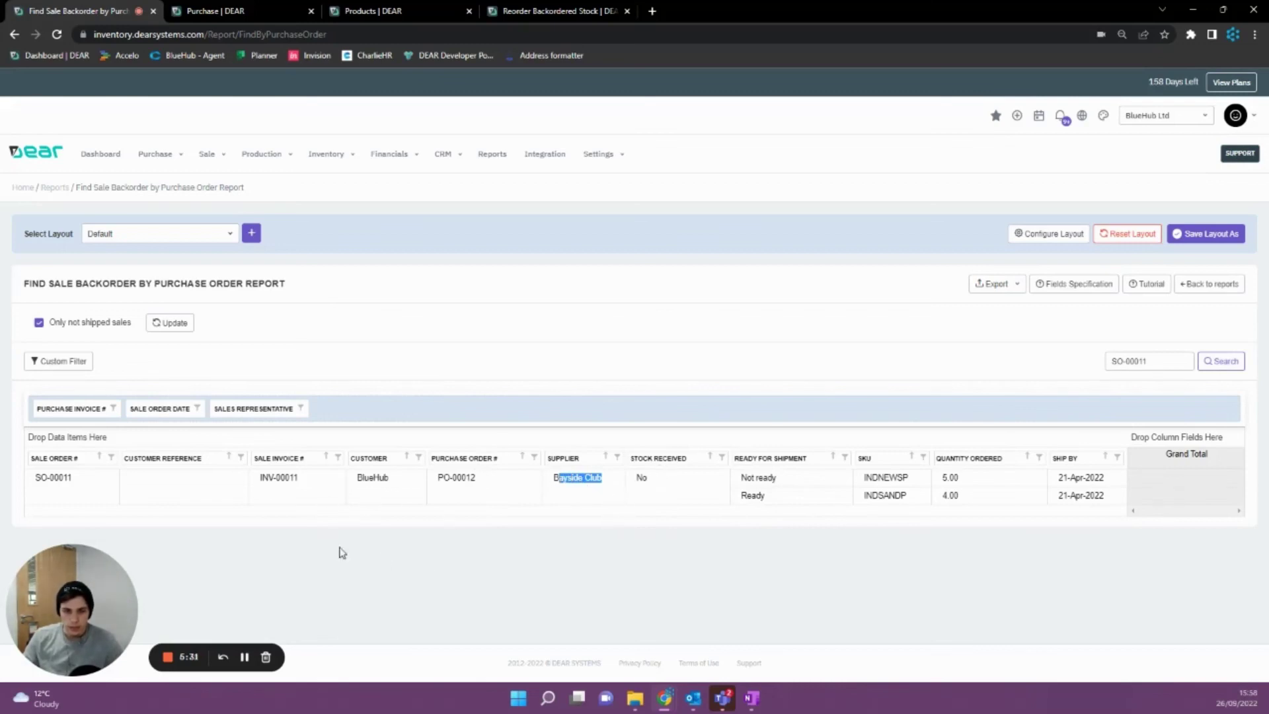
left_click_drag(478, 480, 467, 477)
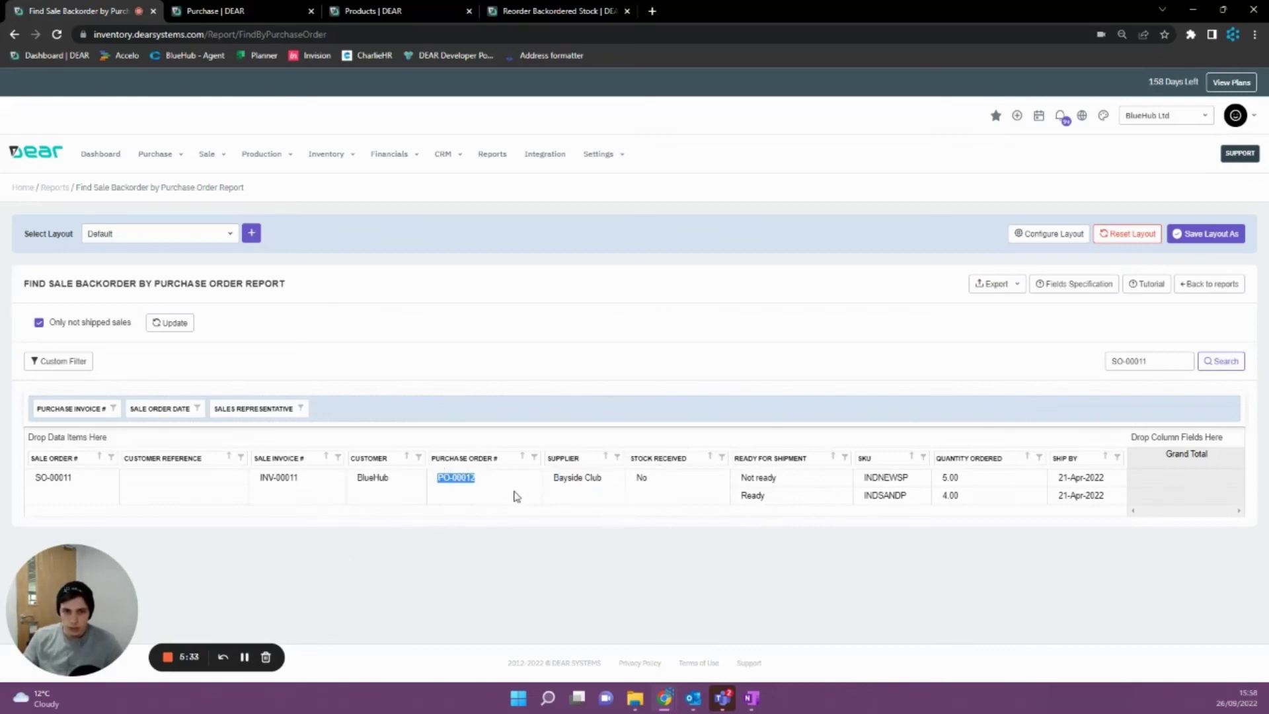
left_click(520, 496)
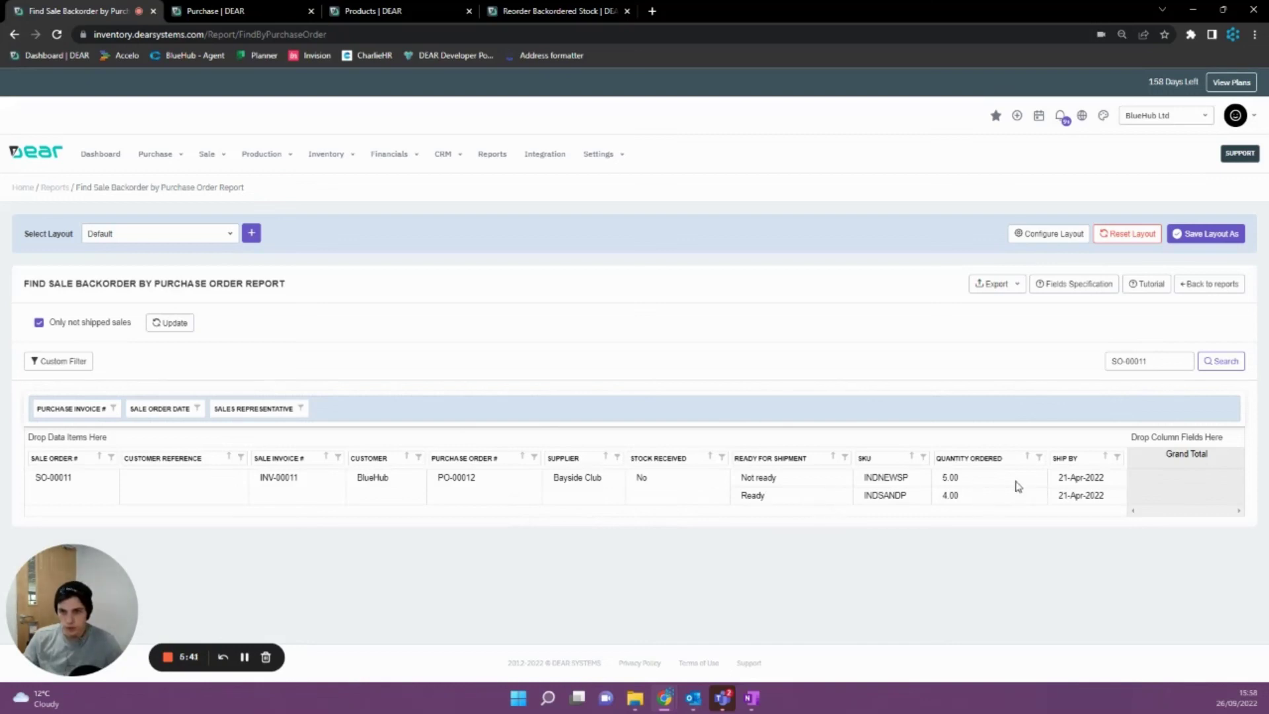
left_click_drag(1113, 484, 1056, 486)
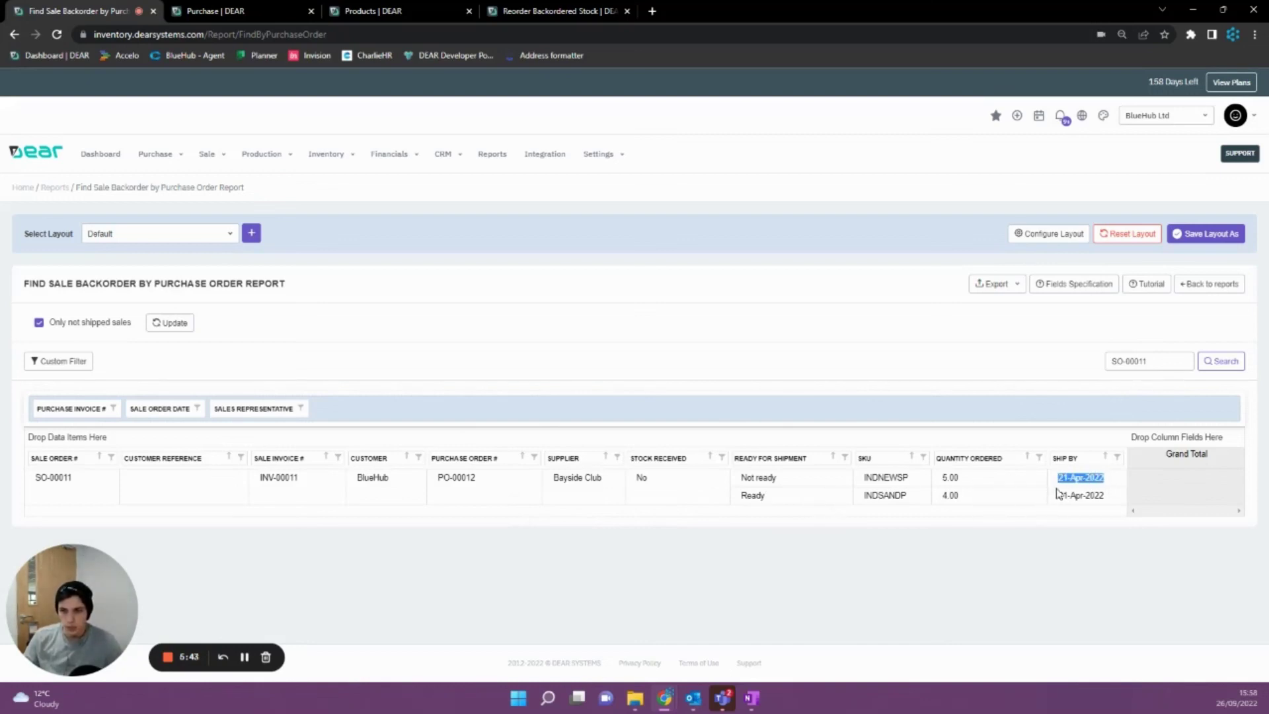